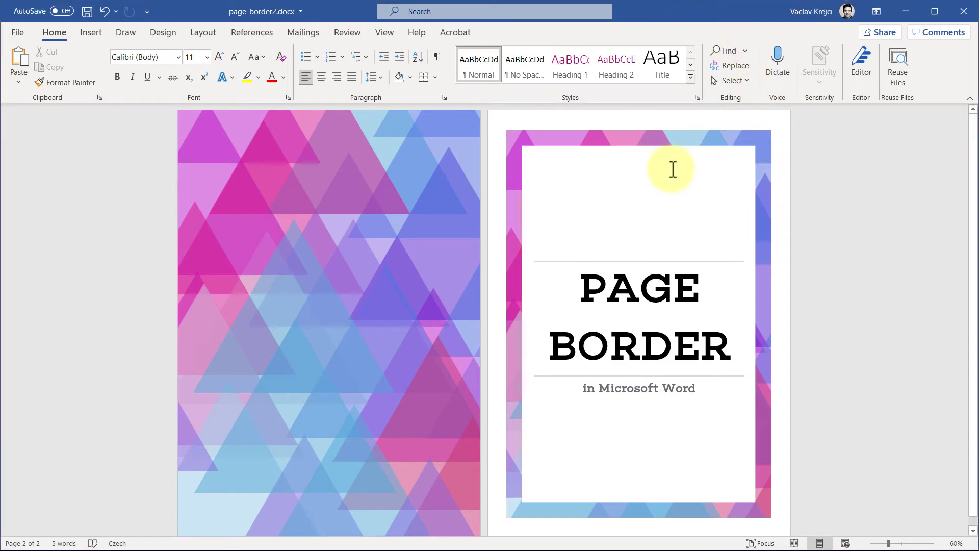
Examine the triangle frame picture on the example page, then return to the Design ribbon.
{"action": "left_click", "coordinate": [525, 139]}
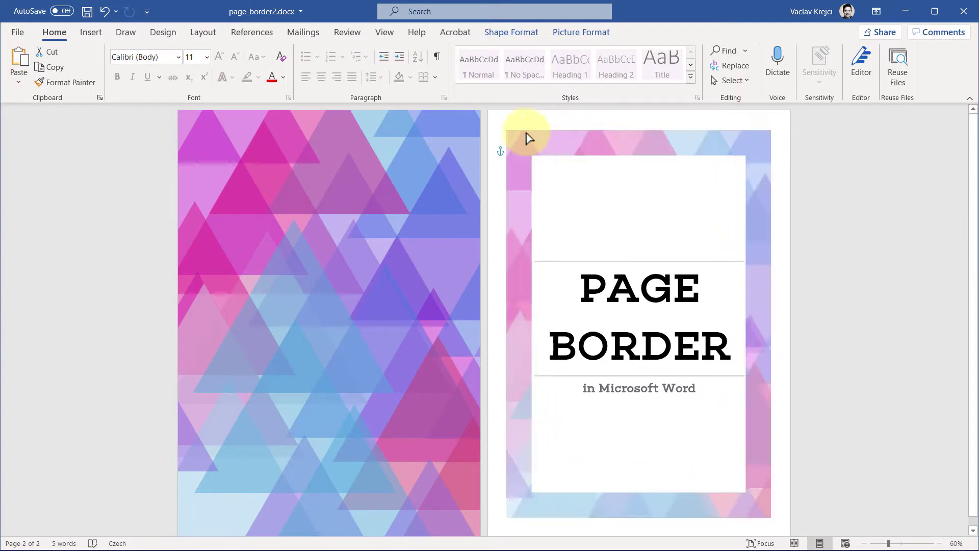
{"action": "left_click", "coordinate": [514, 138]}
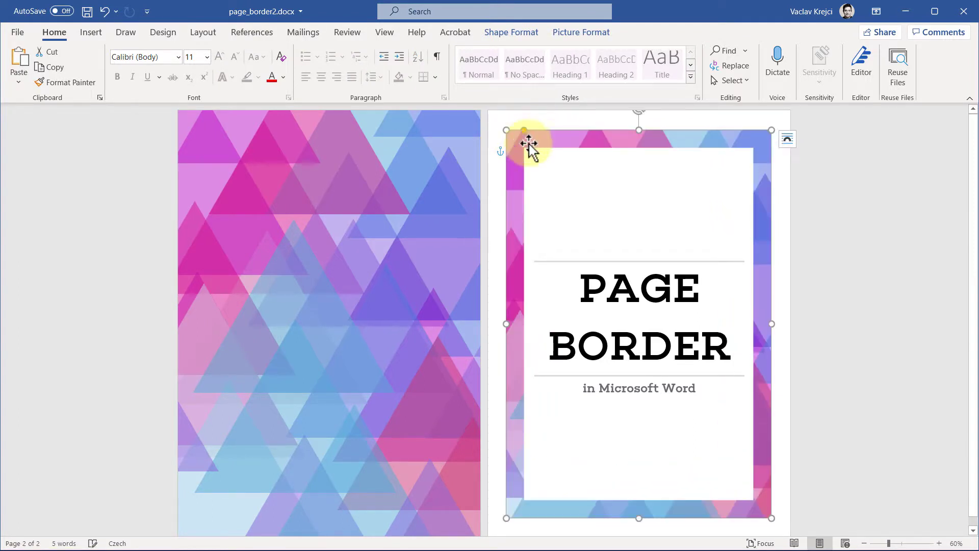
{"action": "left_click", "coordinate": [867, 252]}
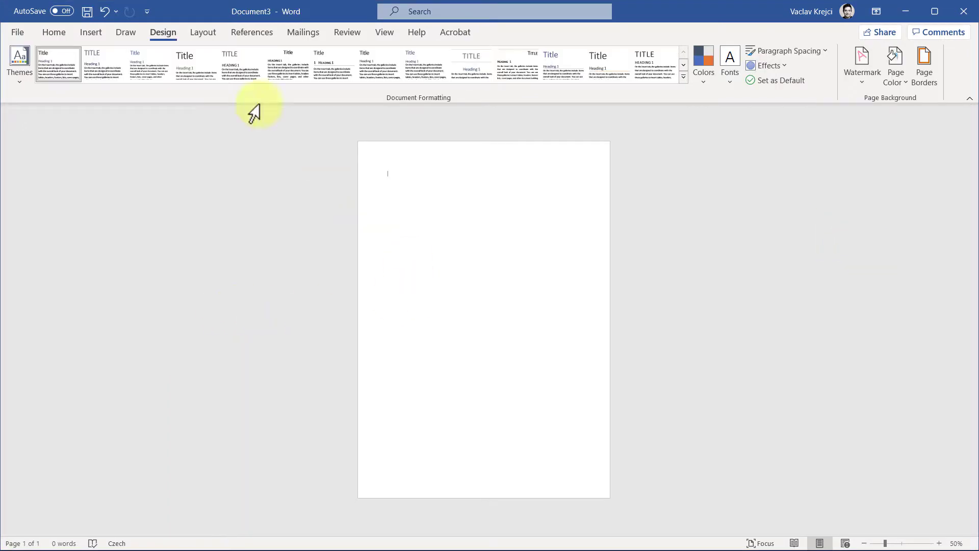
{"action": "left_click", "coordinate": [54, 33]}
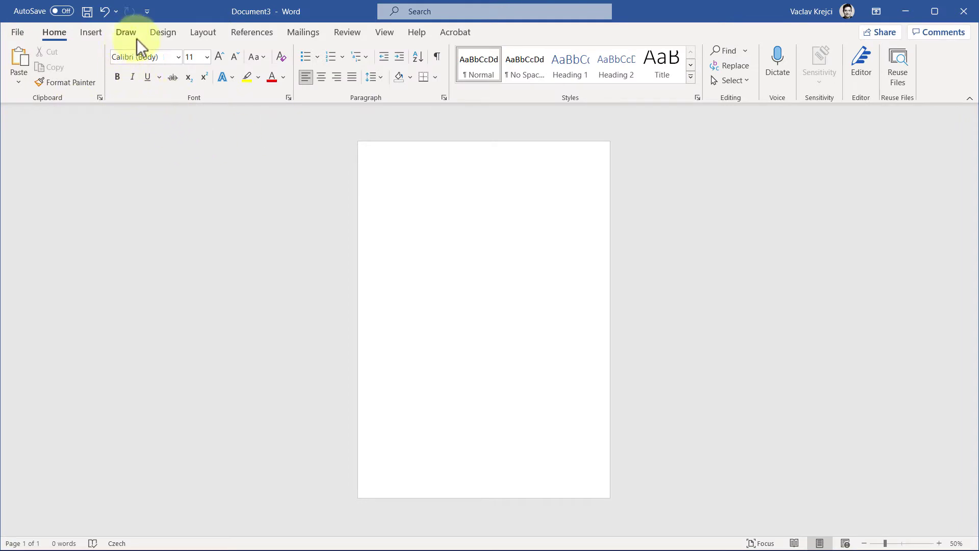
{"action": "left_click", "coordinate": [163, 33]}
Try a plain Box page border, then switch it to the apple art border.
{"action": "left_click", "coordinate": [924, 64]}
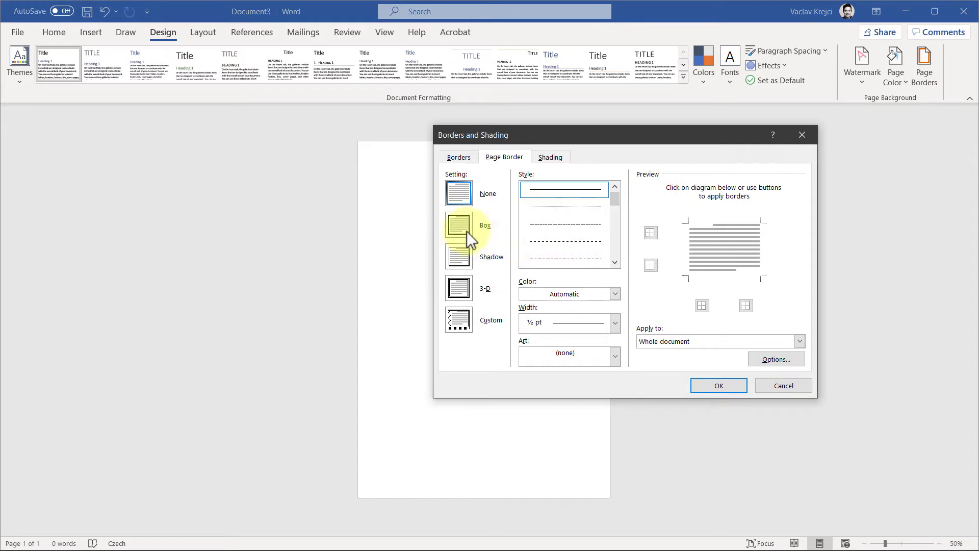
{"action": "left_click", "coordinate": [458, 228]}
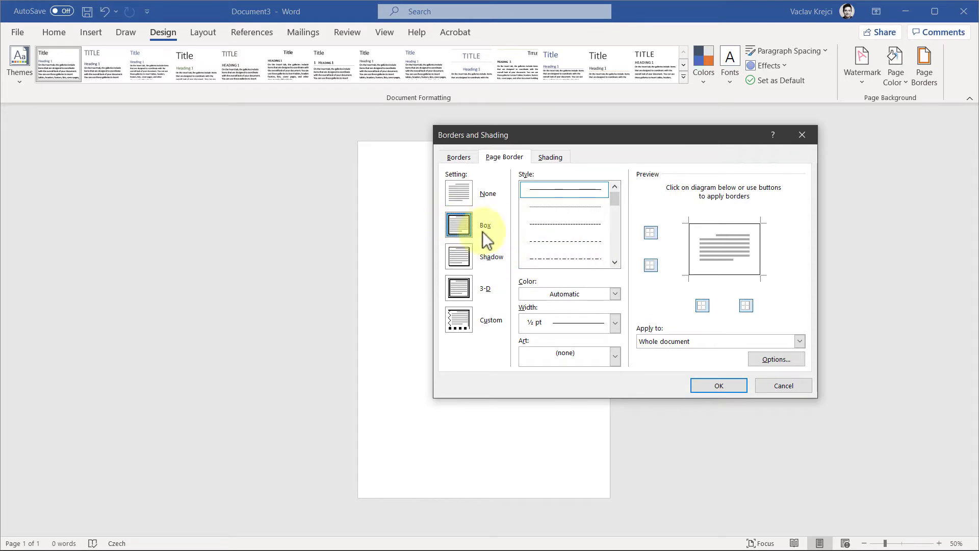
{"action": "left_click", "coordinate": [721, 386]}
{"action": "left_click", "coordinate": [918, 80]}
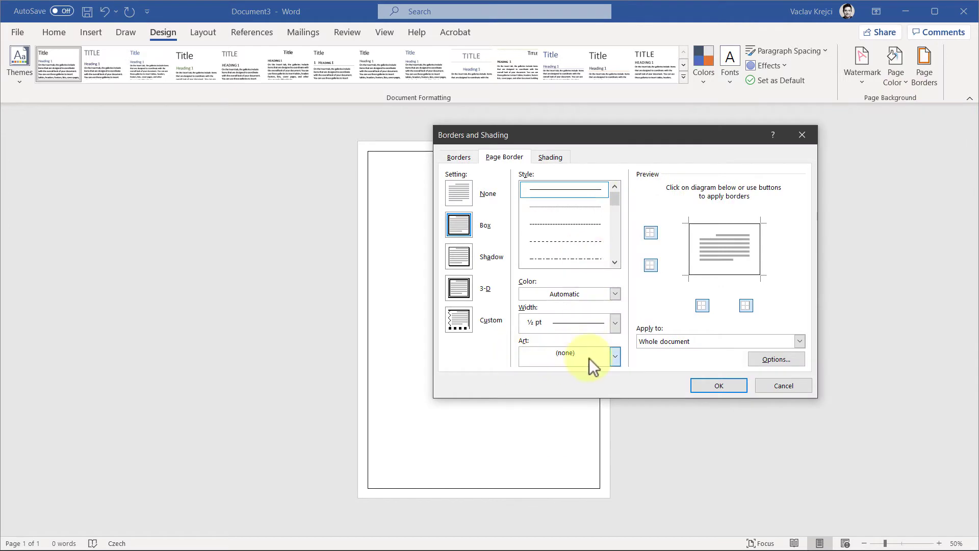
{"action": "left_click", "coordinate": [588, 358]}
{"action": "left_click", "coordinate": [588, 372]}
{"action": "left_click", "coordinate": [717, 386]}
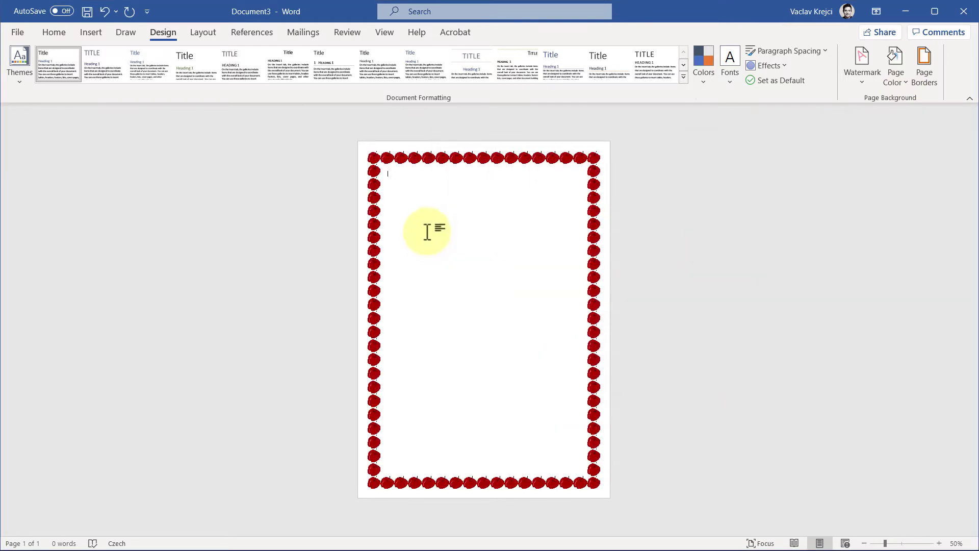
Try the green tree art page border, then the hearts art border.
{"action": "left_click", "coordinate": [925, 66]}
{"action": "left_click", "coordinate": [614, 355]}
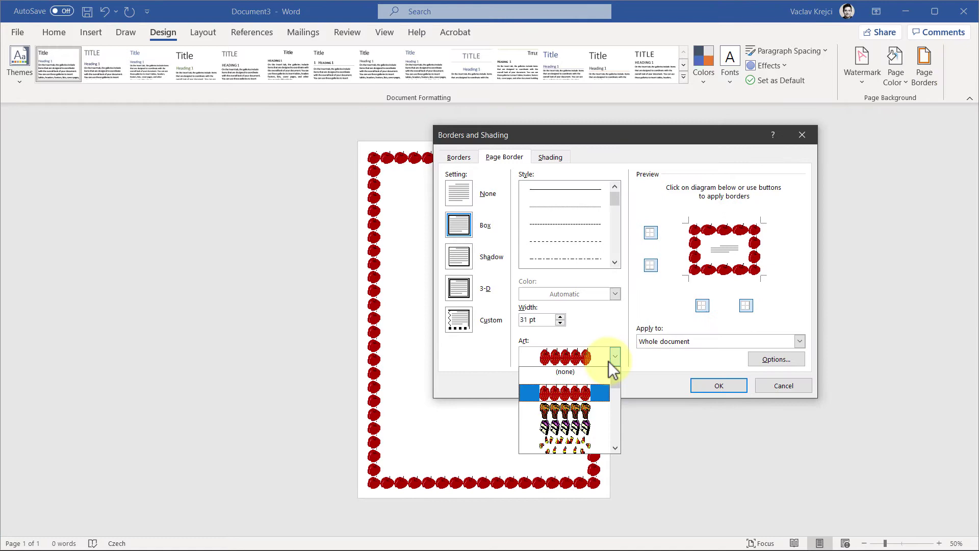
{"action": "scroll", "coordinate": [605, 400], "scroll_direction": "down", "scroll_amount": 3}
{"action": "left_click", "coordinate": [594, 394]}
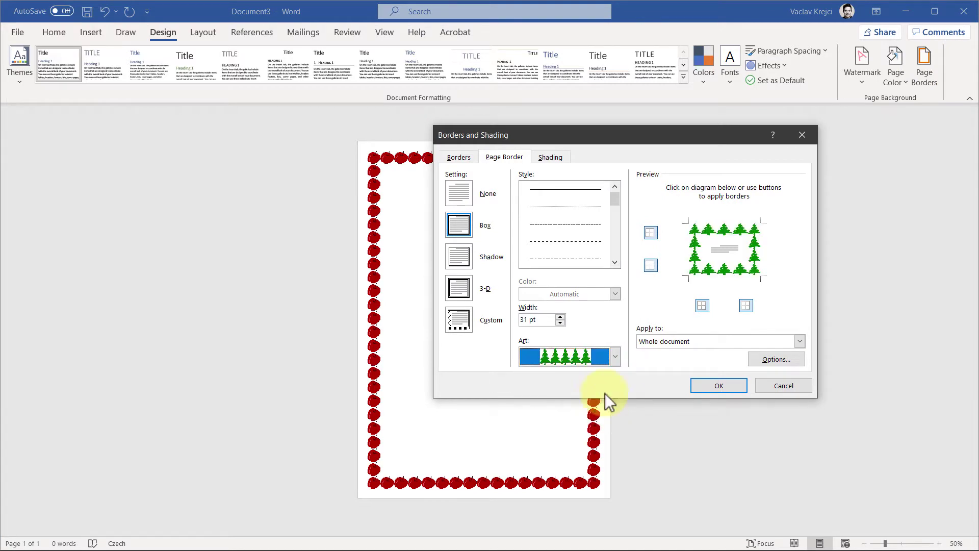
{"action": "left_click", "coordinate": [709, 388]}
{"action": "left_click", "coordinate": [925, 69]}
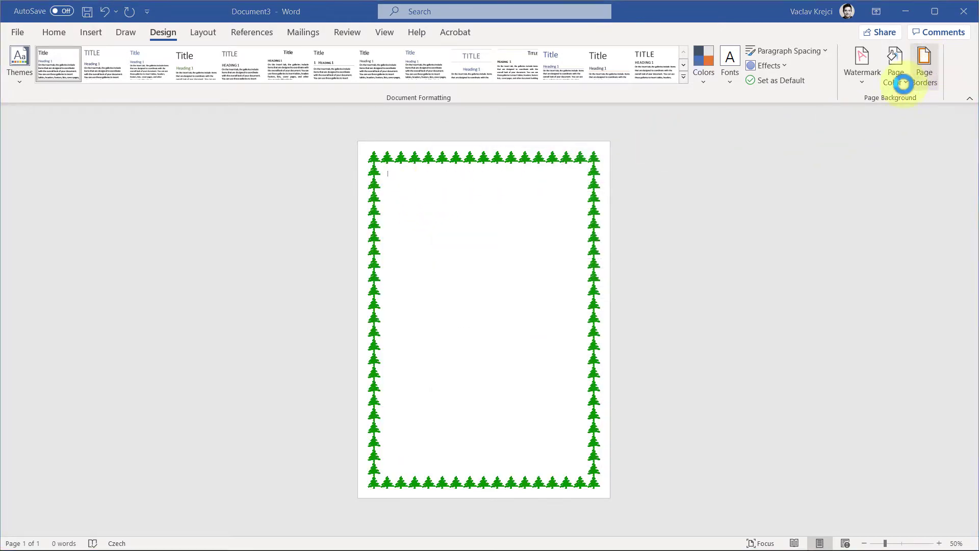
{"action": "left_click", "coordinate": [614, 356]}
{"action": "scroll", "coordinate": [601, 414], "scroll_direction": "down", "scroll_amount": 1}
{"action": "scroll", "coordinate": [601, 408], "scroll_direction": "down", "scroll_amount": 4}
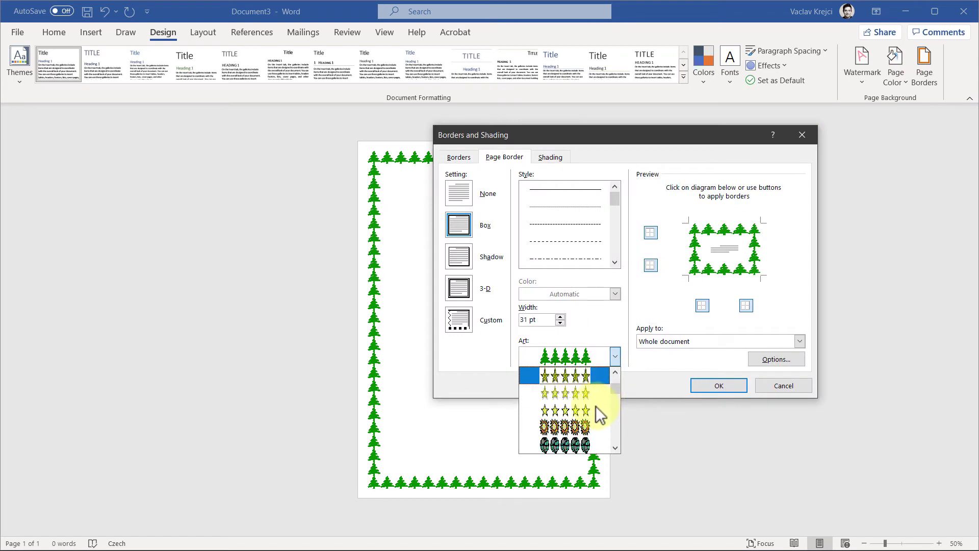
{"action": "left_click", "coordinate": [564, 377]}
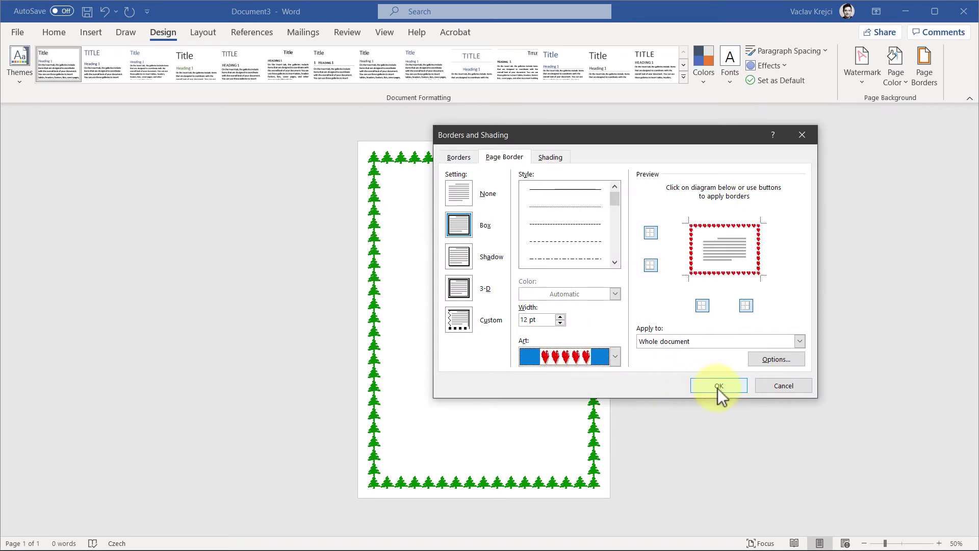
{"action": "left_click", "coordinate": [719, 386]}
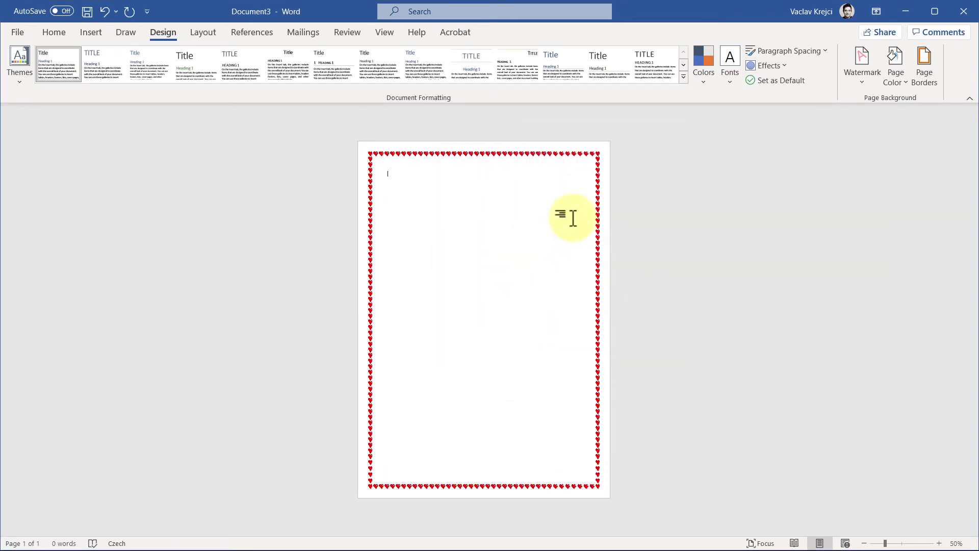
Remove the page border by setting it to None.
{"action": "left_click", "coordinate": [925, 64]}
{"action": "left_click", "coordinate": [453, 200]}
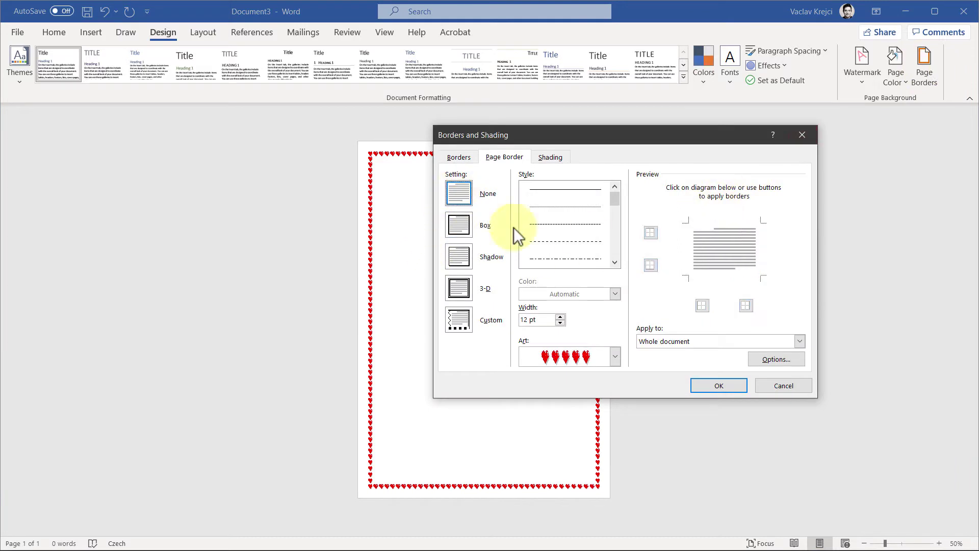
{"action": "left_click", "coordinate": [708, 388]}
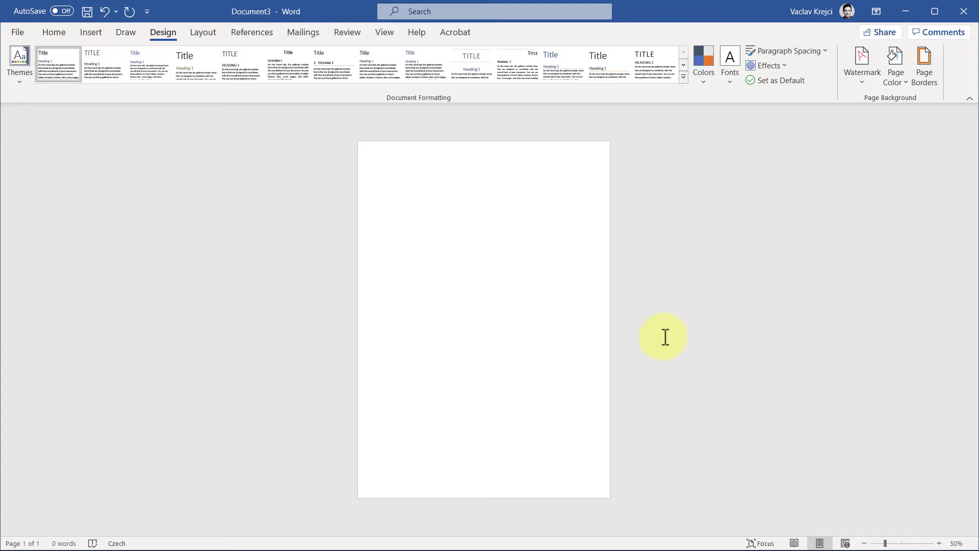
Draw an Isosceles Triangle from Basic Shapes near the page's top-left.
{"action": "left_click", "coordinate": [127, 32]}
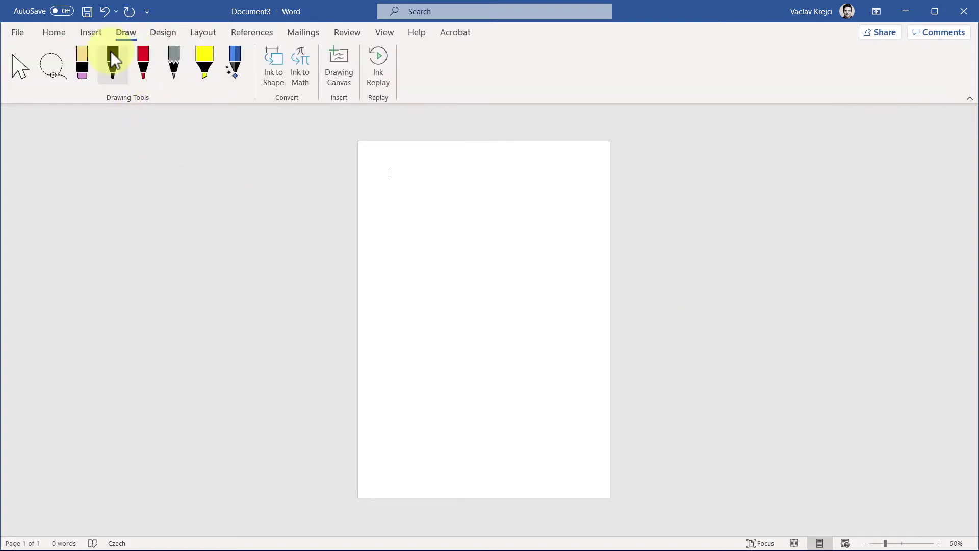
{"action": "left_click", "coordinate": [90, 34]}
{"action": "left_click", "coordinate": [170, 51]}
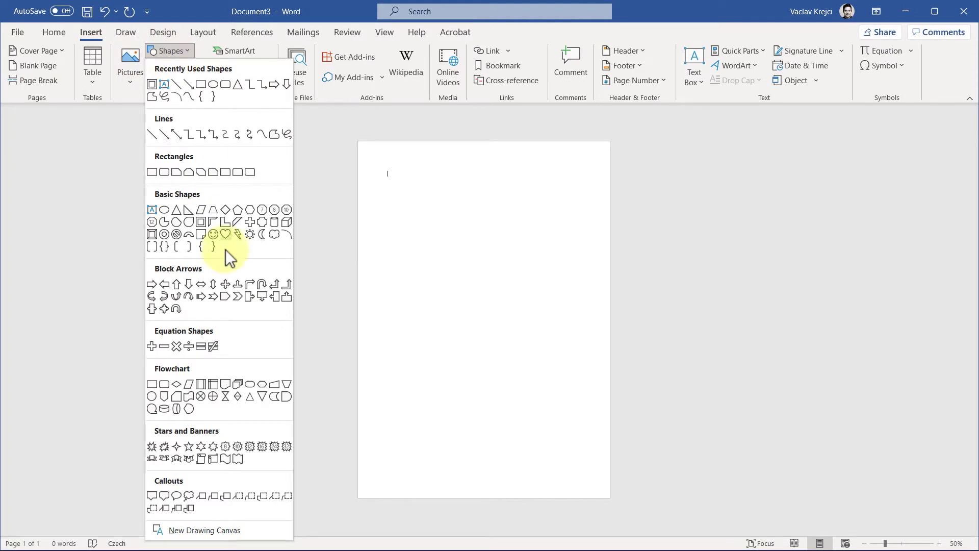
{"action": "left_click", "coordinate": [175, 212]}
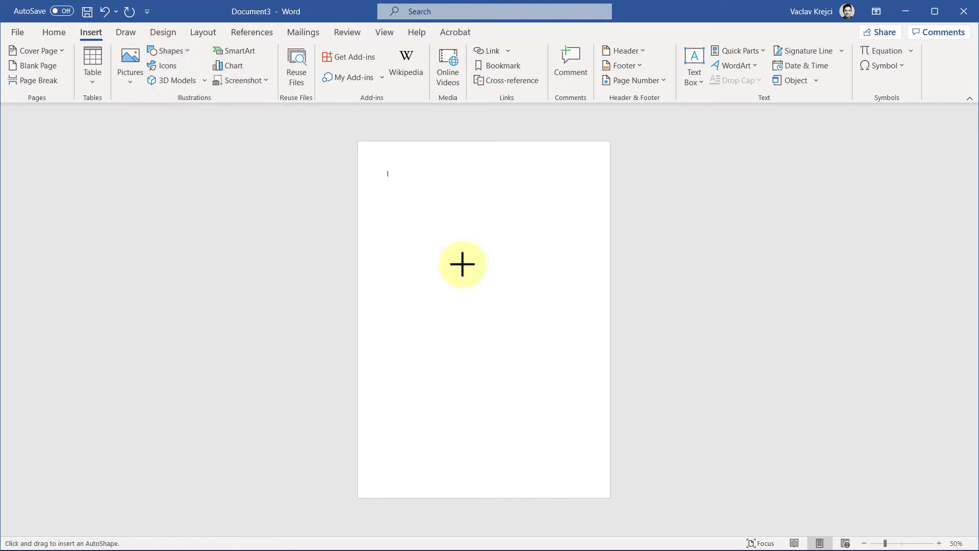
{"action": "left_click_drag", "start_coordinate": [388, 179], "coordinate": [519, 298]}
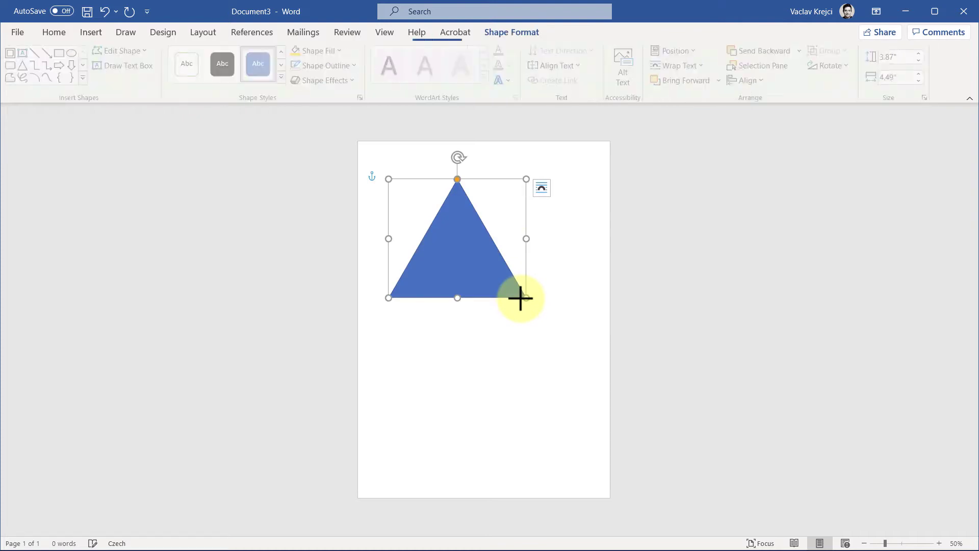
Open the Format Shape pane for the triangle and apply the Red Violet theme colours.
{"action": "right_click", "coordinate": [455, 202]}
{"action": "left_click", "coordinate": [512, 519]}
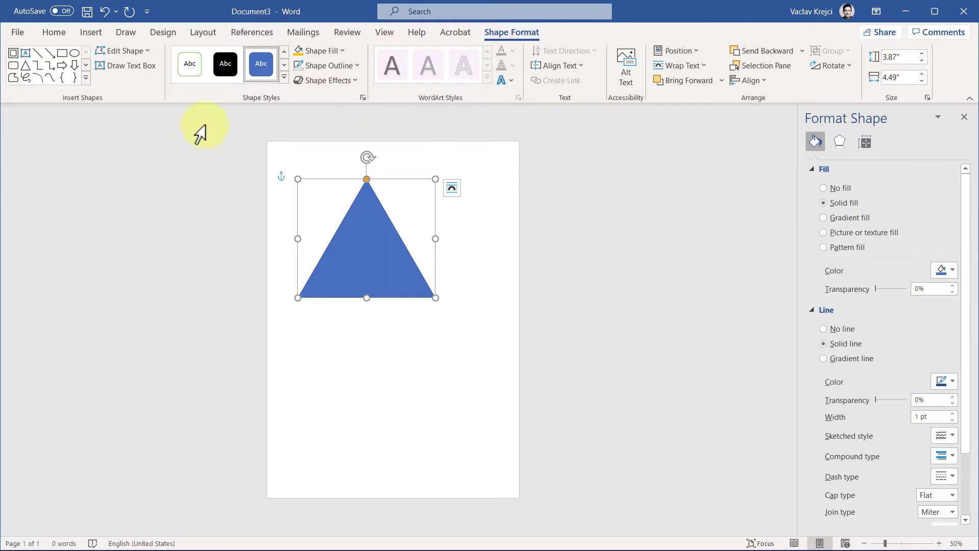
{"action": "left_click", "coordinate": [162, 33]}
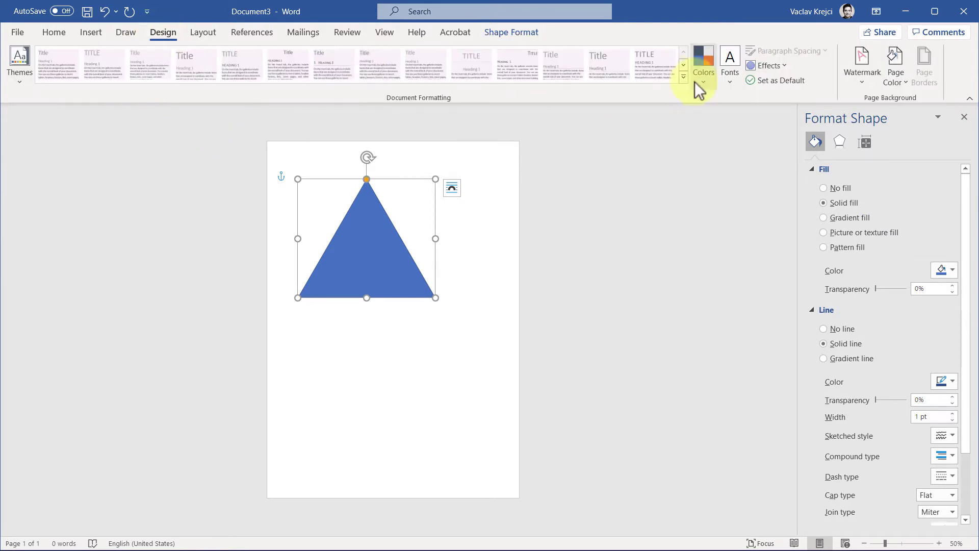
{"action": "left_click", "coordinate": [704, 74]}
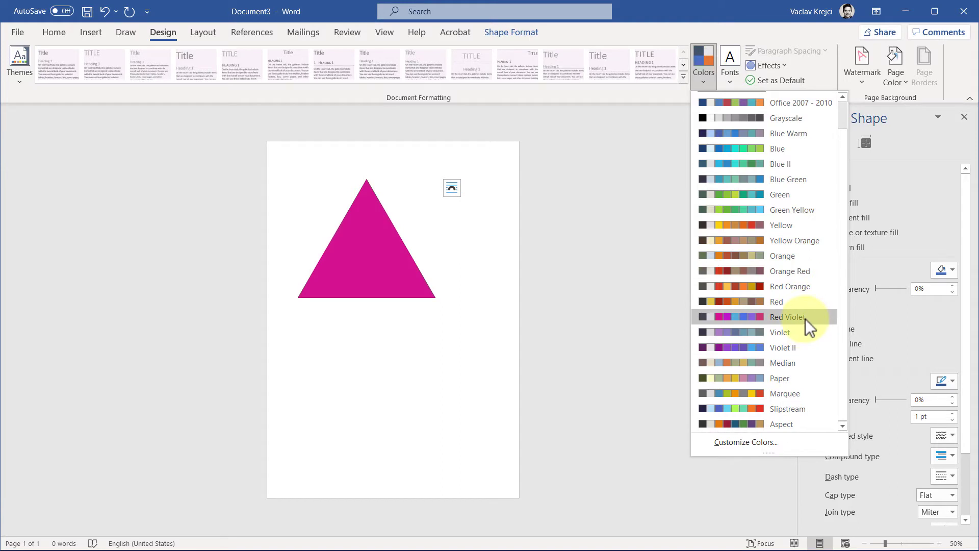
{"action": "left_click", "coordinate": [806, 317]}
Give the triangle no outline and a 50% fill transparency.
{"action": "left_click", "coordinate": [360, 244]}
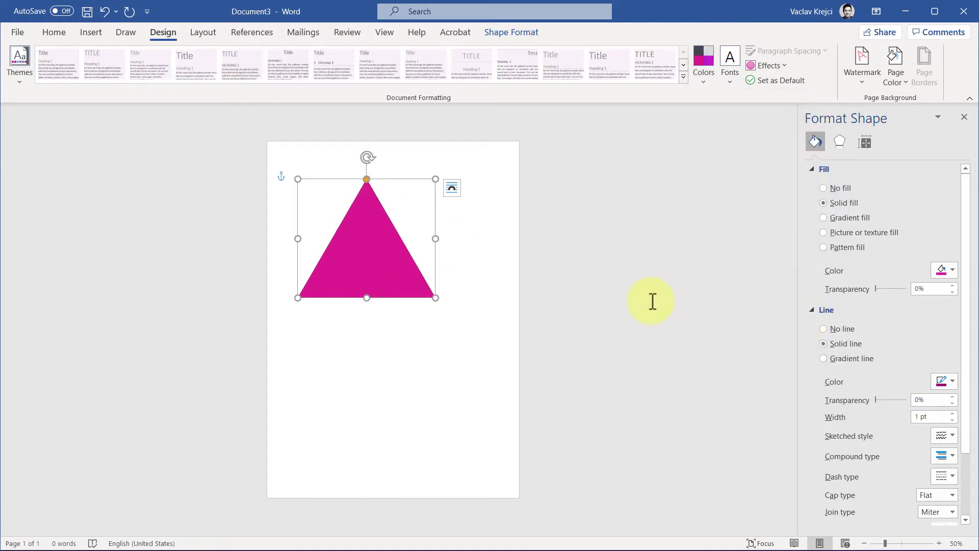
{"action": "left_click", "coordinate": [842, 329]}
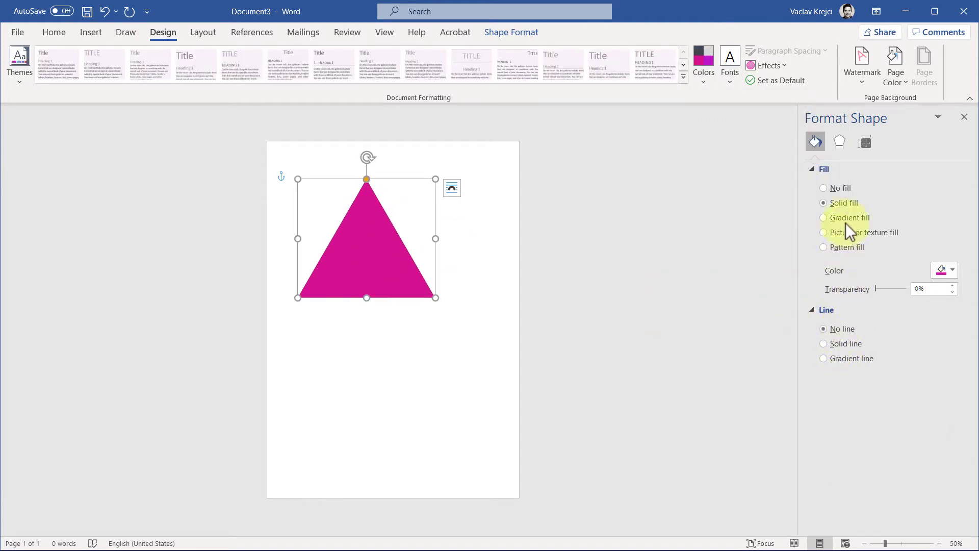
{"action": "left_click", "coordinate": [941, 271]}
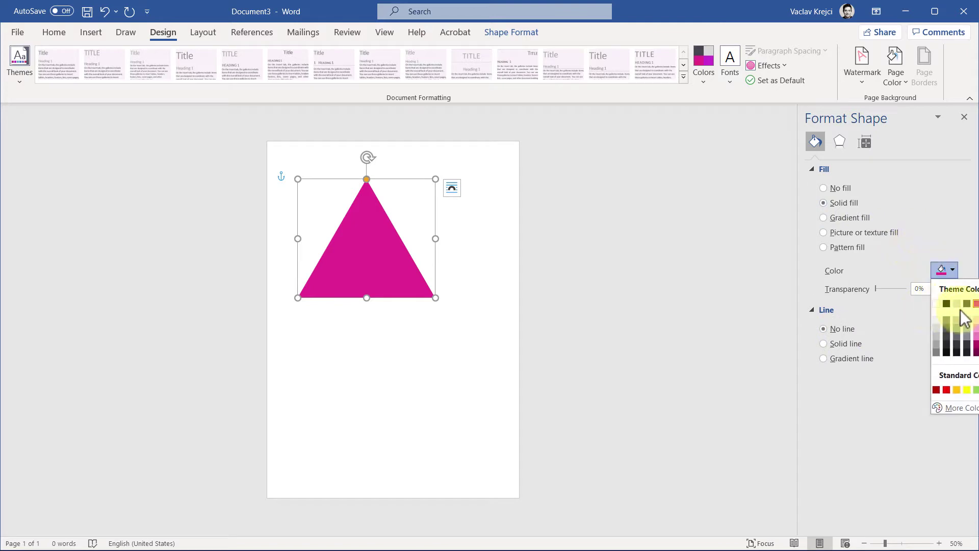
{"action": "left_click", "coordinate": [628, 28]}
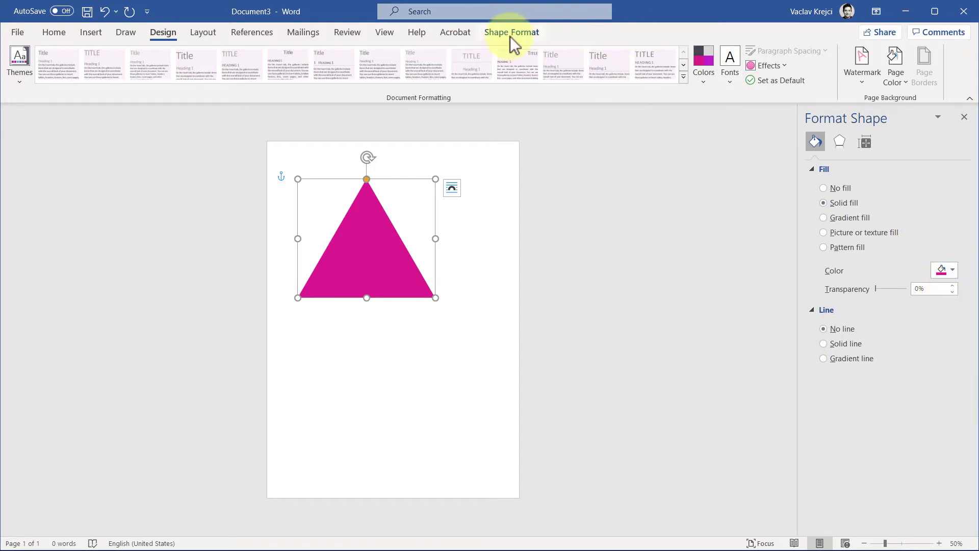
{"action": "left_click", "coordinate": [504, 33]}
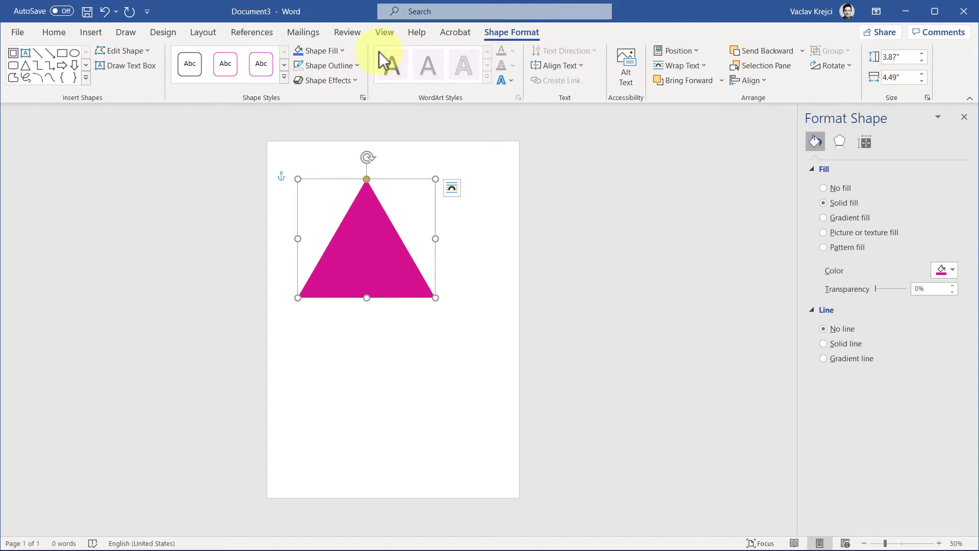
{"action": "left_click", "coordinate": [334, 50]}
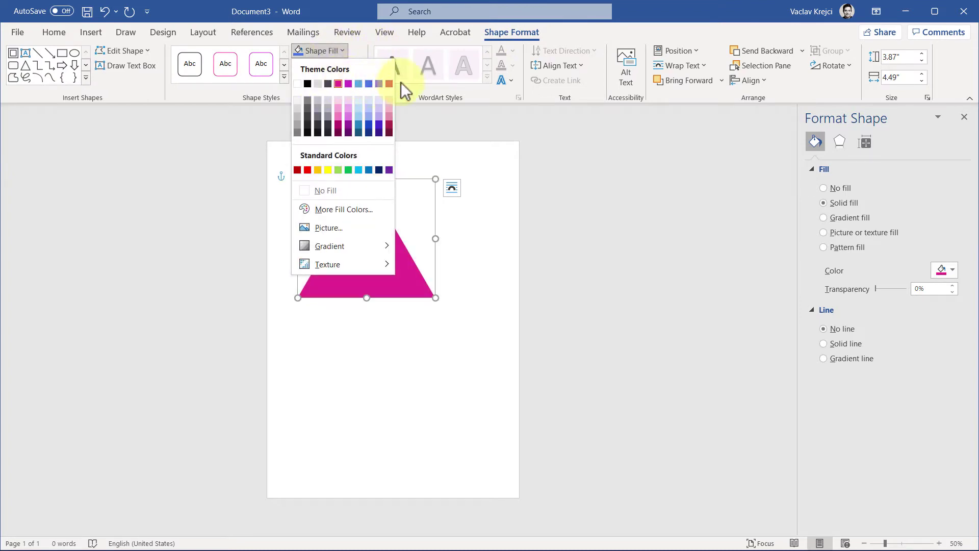
{"action": "left_click", "coordinate": [341, 16]}
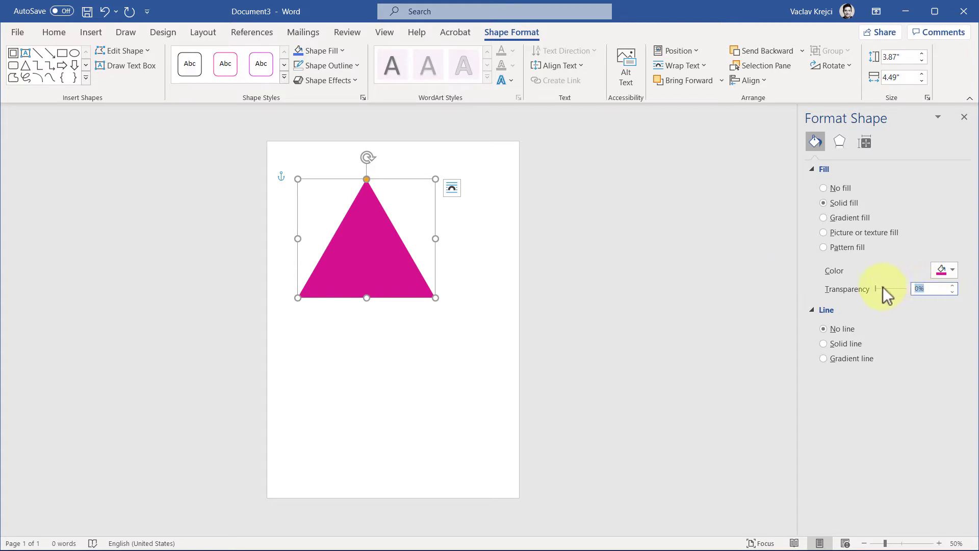
{"action": "type", "text": "50"}
{"action": "key", "text": "Return"}
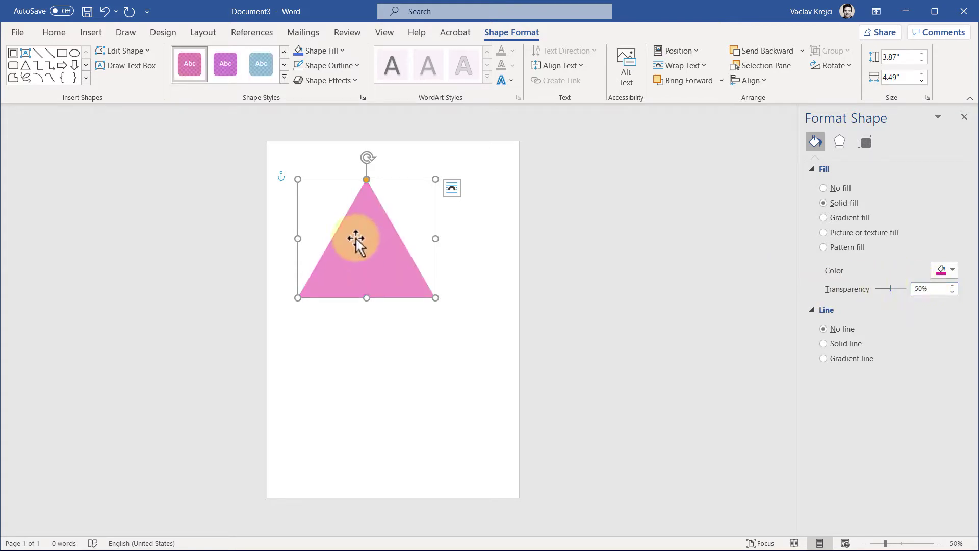
Move the triangle to the top-left corner and paste a purple copy to its right.
{"action": "left_click_drag", "start_coordinate": [356, 237], "coordinate": [333, 213]}
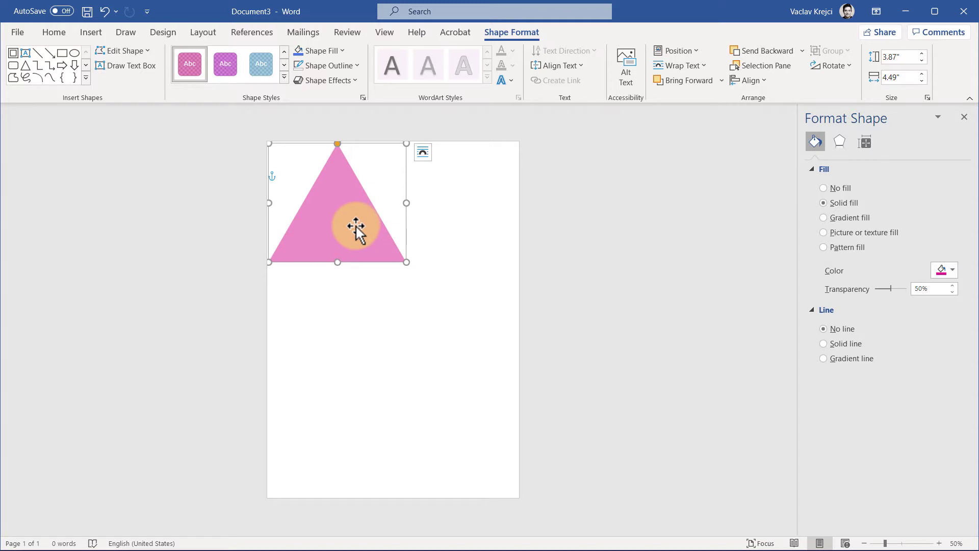
{"action": "key", "text": "ctrl+c"}
{"action": "key", "text": "ctrl+v"}
{"action": "left_click_drag", "start_coordinate": [344, 221], "coordinate": [465, 252]}
{"action": "left_click", "coordinate": [322, 51]}
{"action": "left_click", "coordinate": [350, 87]}
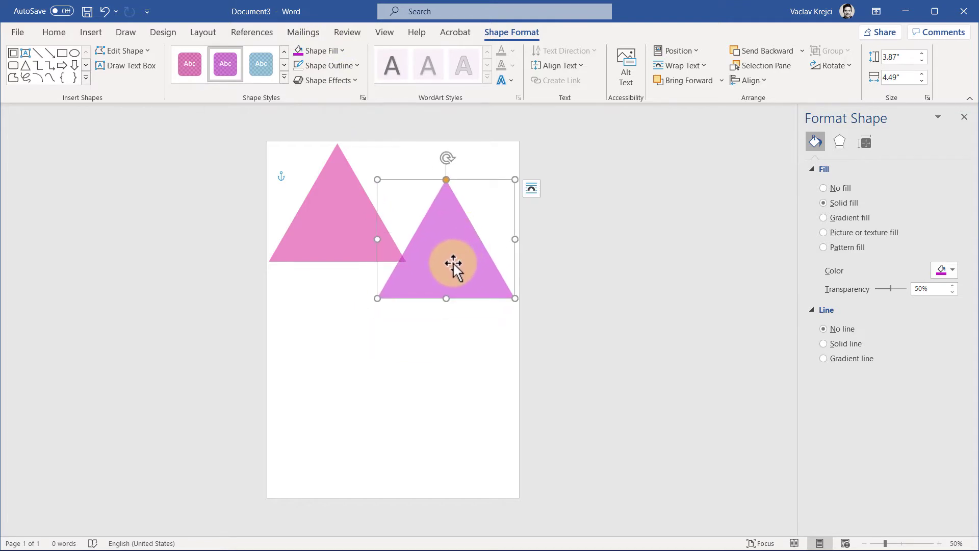
Ctrl-drag another purple copy down-left and shrink it to 3.09" by 3.58".
{"action": "left_click_drag", "start_coordinate": [453, 262], "coordinate": [374, 346]}
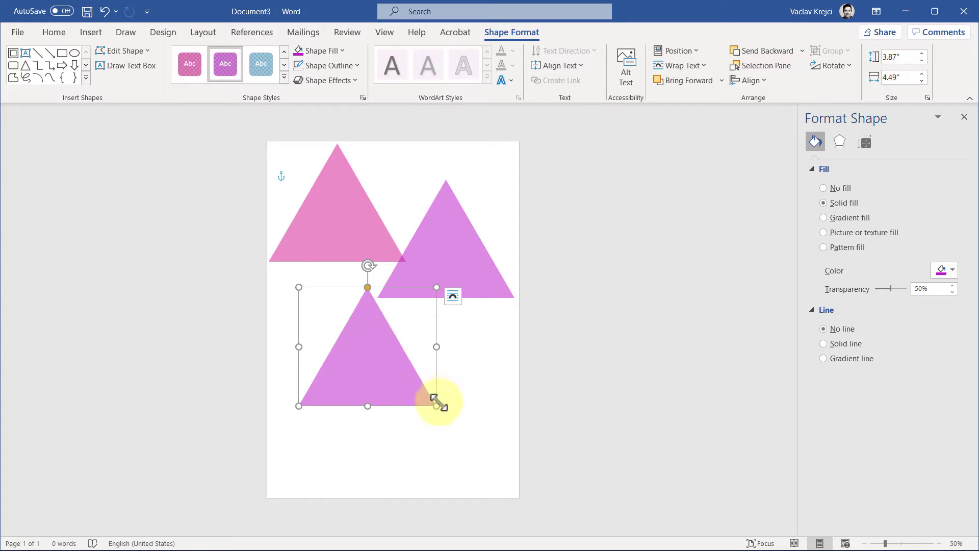
{"action": "left_click_drag", "start_coordinate": [436, 404], "coordinate": [459, 426]}
{"action": "left_click_drag", "start_coordinate": [436, 381], "coordinate": [407, 354]}
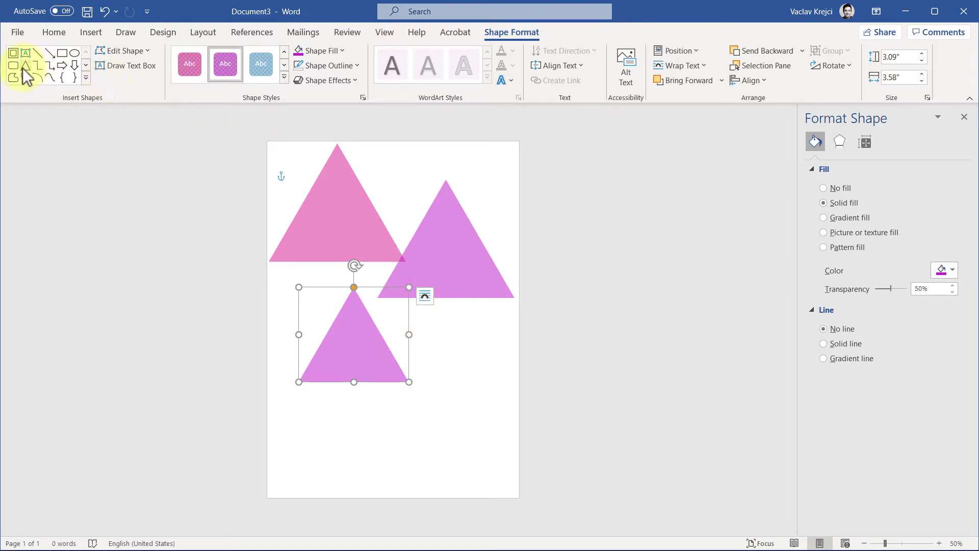
Lock triangle drawing mode and draw three small triangles at the top, lower right and bottom.
{"action": "left_click", "coordinate": [91, 31]}
{"action": "left_click", "coordinate": [173, 50]}
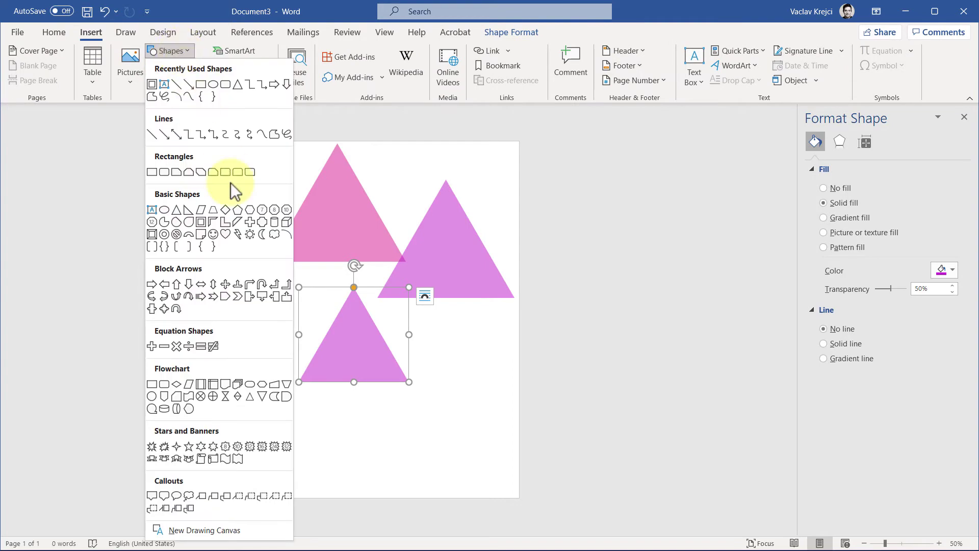
{"action": "right_click", "coordinate": [178, 212]}
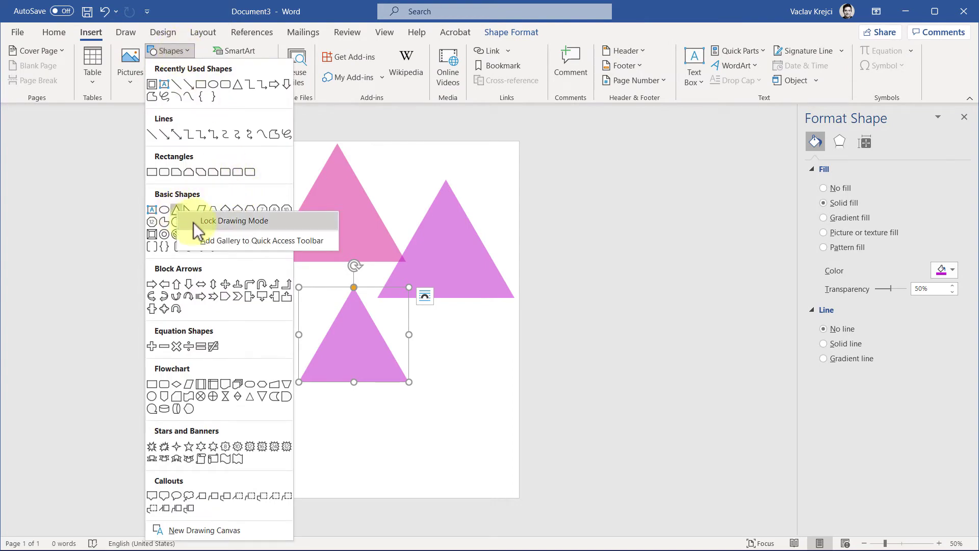
{"action": "left_click", "coordinate": [194, 222]}
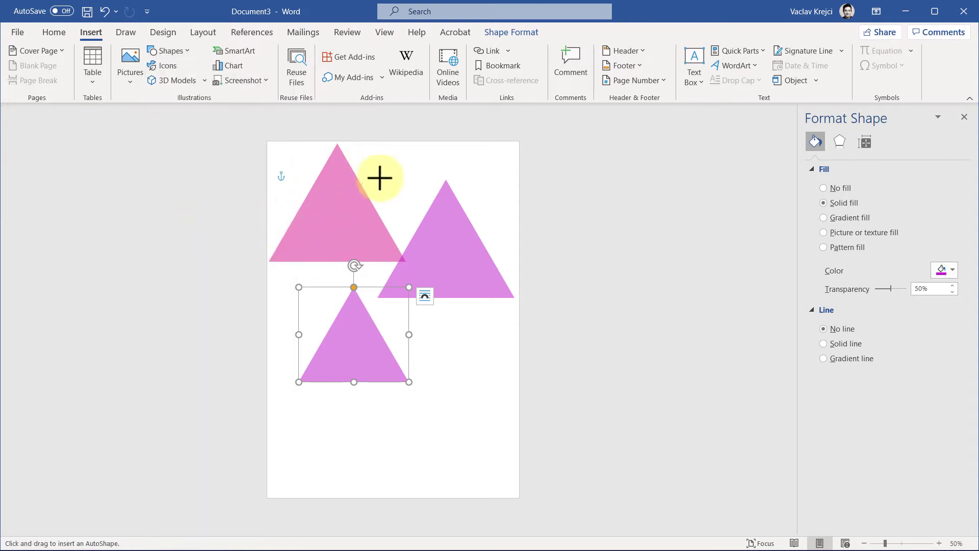
{"action": "left_click_drag", "start_coordinate": [369, 169], "coordinate": [438, 228]}
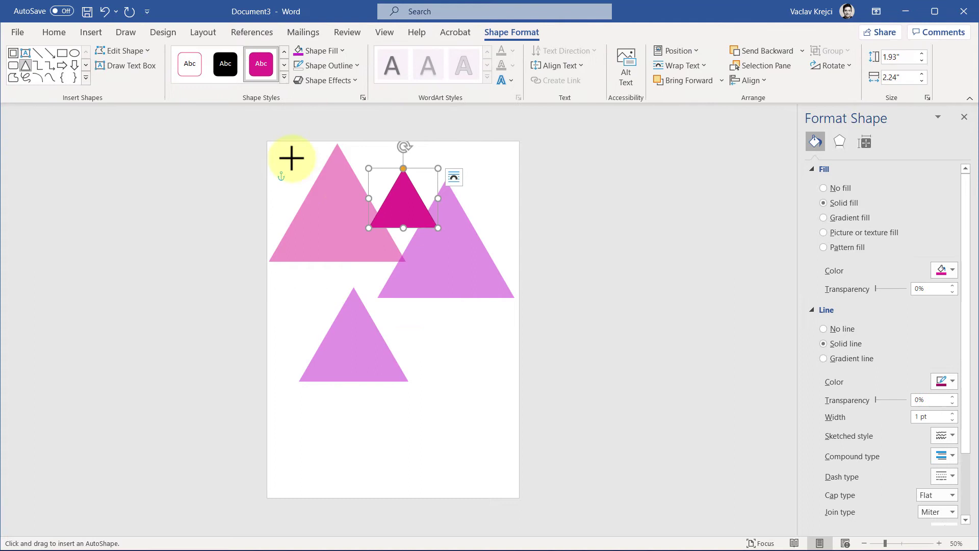
{"action": "left_click_drag", "start_coordinate": [416, 308], "coordinate": [494, 375]}
{"action": "left_click_drag", "start_coordinate": [363, 399], "coordinate": [426, 453]}
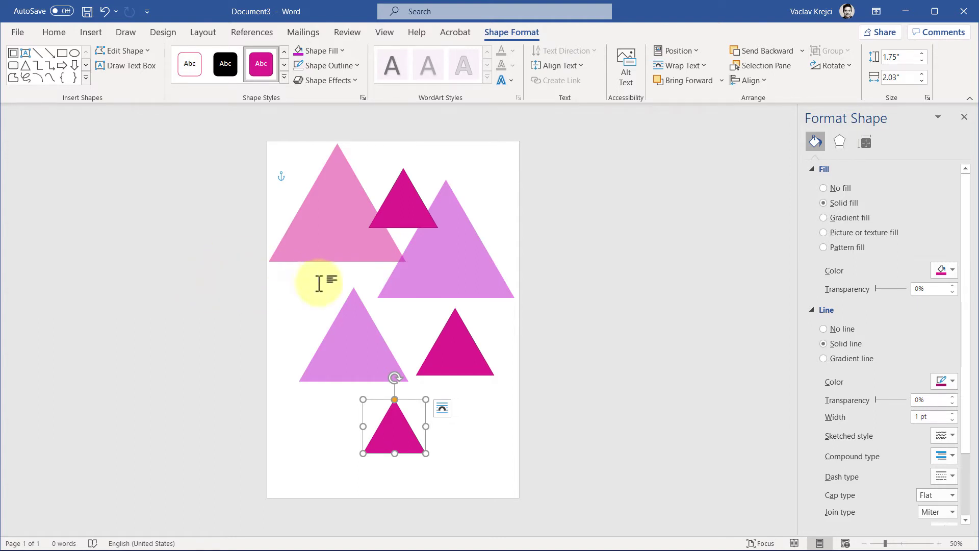
Set the three small triangles to 50% transparency with no outline.
{"action": "left_click", "coordinate": [449, 344], "text": "shift"}
{"action": "left_click", "coordinate": [402, 203], "text": "shift"}
{"action": "left_click_drag", "start_coordinate": [936, 289], "coordinate": [887, 289]}
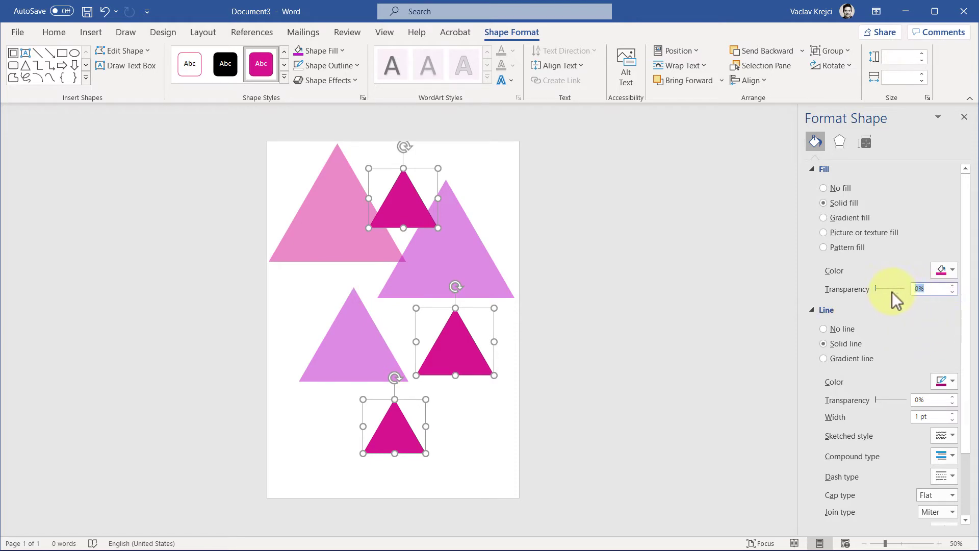
{"action": "type", "text": "50"}
{"action": "key", "text": "Return"}
{"action": "left_click", "coordinate": [836, 329]}
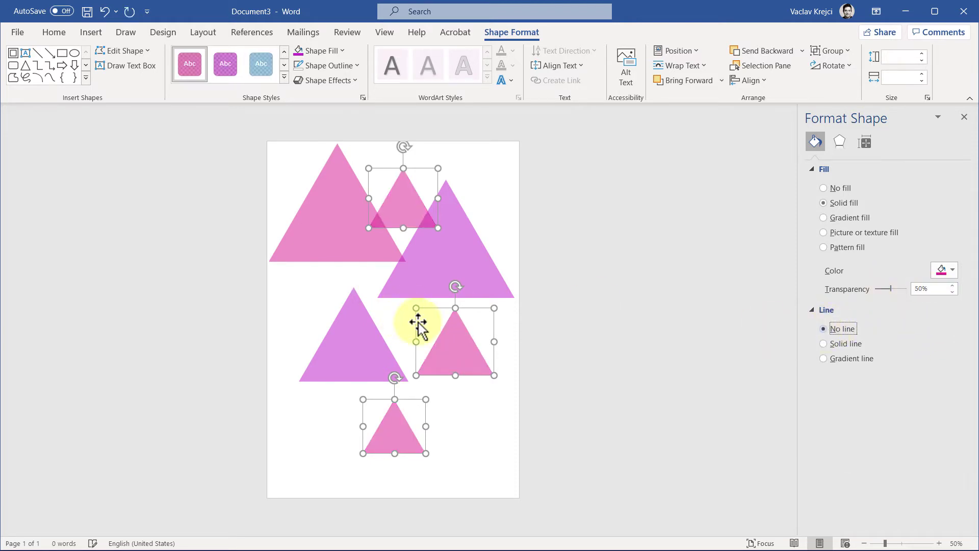
{"action": "left_click", "coordinate": [466, 399]}
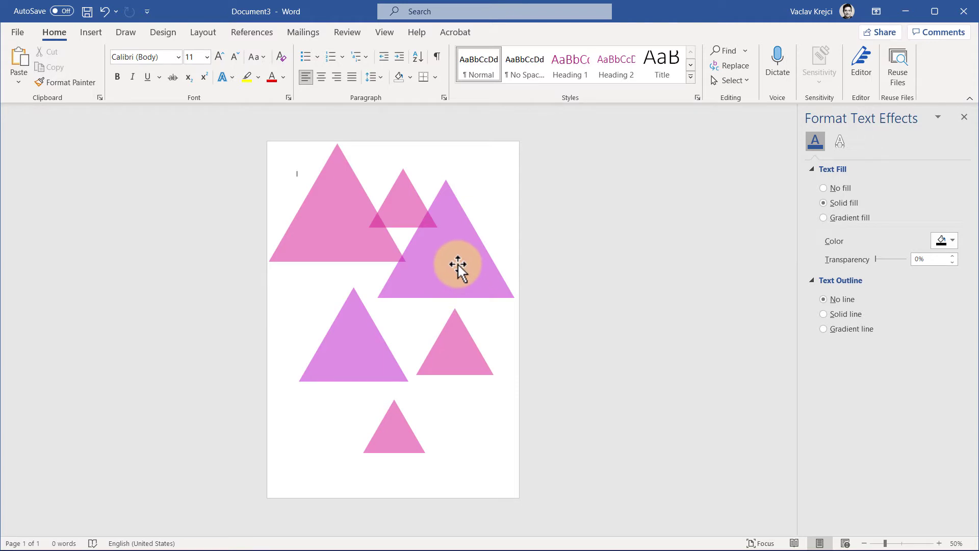
Place enlarged triangle copies along the right edge and recolour triangles blue, pink and purple.
{"action": "left_click_drag", "start_coordinate": [455, 263], "coordinate": [404, 376]}
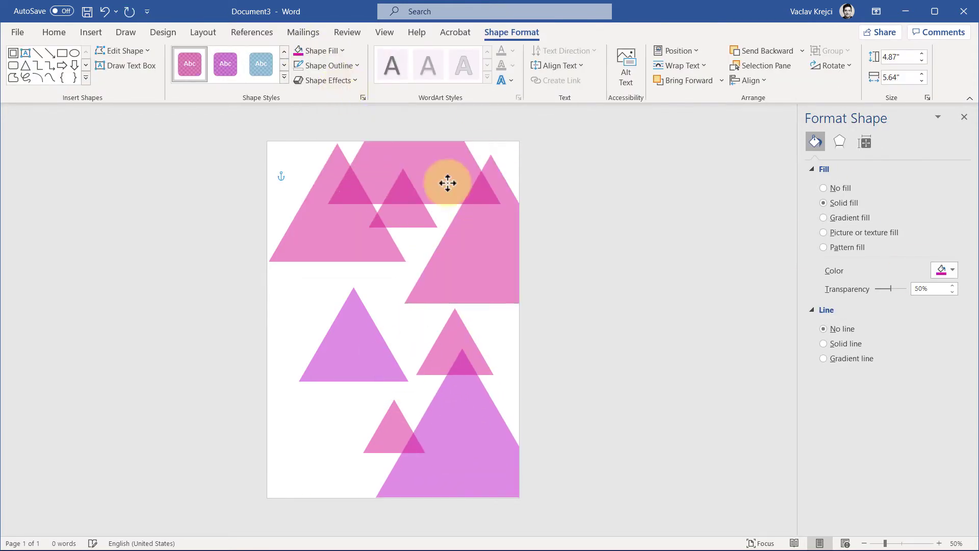
{"action": "left_click", "coordinate": [342, 51]}
{"action": "left_click", "coordinate": [380, 90]}
{"action": "left_click", "coordinate": [317, 351]}
{"action": "left_click", "coordinate": [320, 50]}
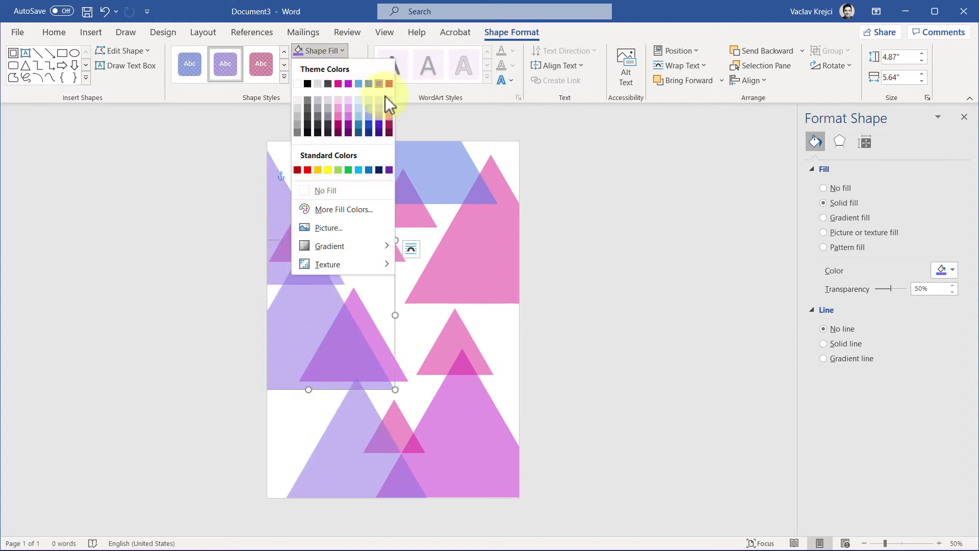
{"action": "left_click", "coordinate": [389, 101]}
{"action": "left_click", "coordinate": [470, 210]}
{"action": "left_click", "coordinate": [320, 50]}
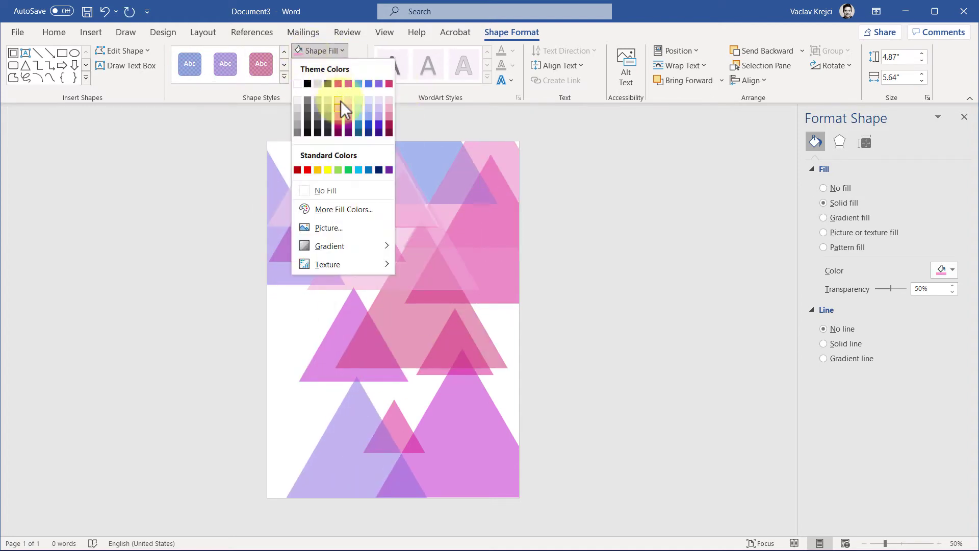
{"action": "left_click", "coordinate": [349, 125]}
Recolour the bottom and right-side triangles with varied Shape Fill theme colours.
{"action": "left_click", "coordinate": [458, 434]}
{"action": "left_click", "coordinate": [311, 55]}
{"action": "left_click", "coordinate": [318, 100]}
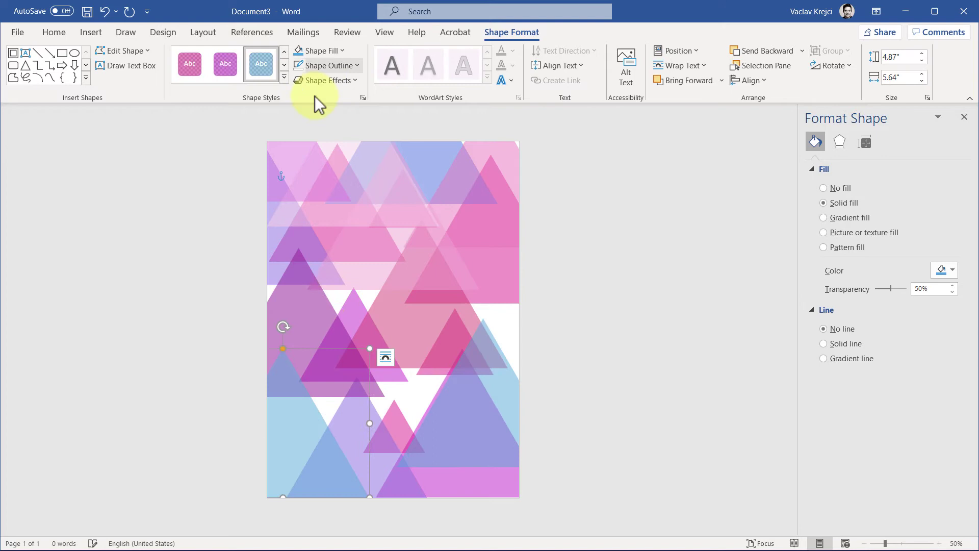
{"action": "left_click", "coordinate": [371, 376]}
{"action": "left_click", "coordinate": [314, 50]}
{"action": "left_click", "coordinate": [378, 107]}
{"action": "left_click", "coordinate": [324, 295]}
{"action": "left_click", "coordinate": [320, 50]}
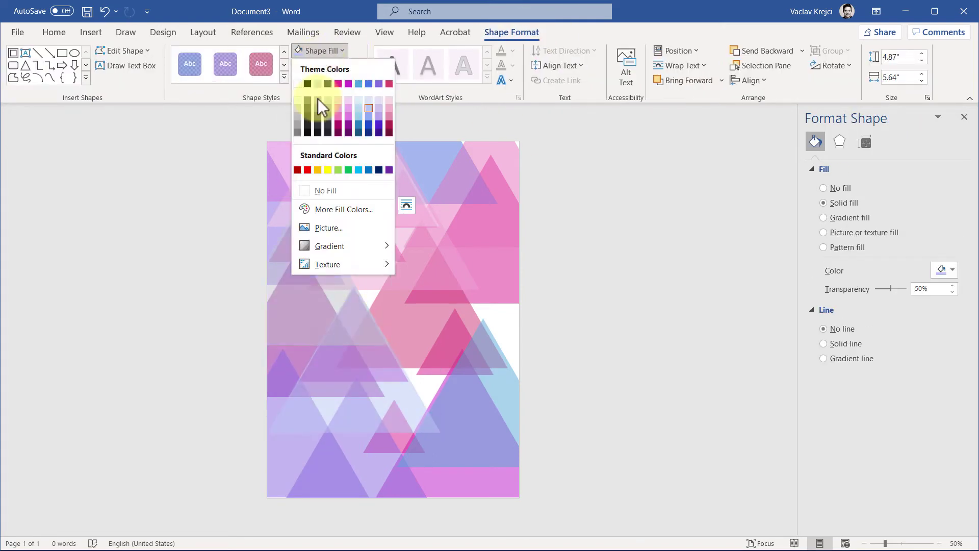
{"action": "left_click", "coordinate": [317, 101]}
{"action": "left_click", "coordinate": [459, 316]}
{"action": "left_click", "coordinate": [320, 50]}
{"action": "left_click", "coordinate": [376, 117]}
{"action": "left_click", "coordinate": [320, 51]}
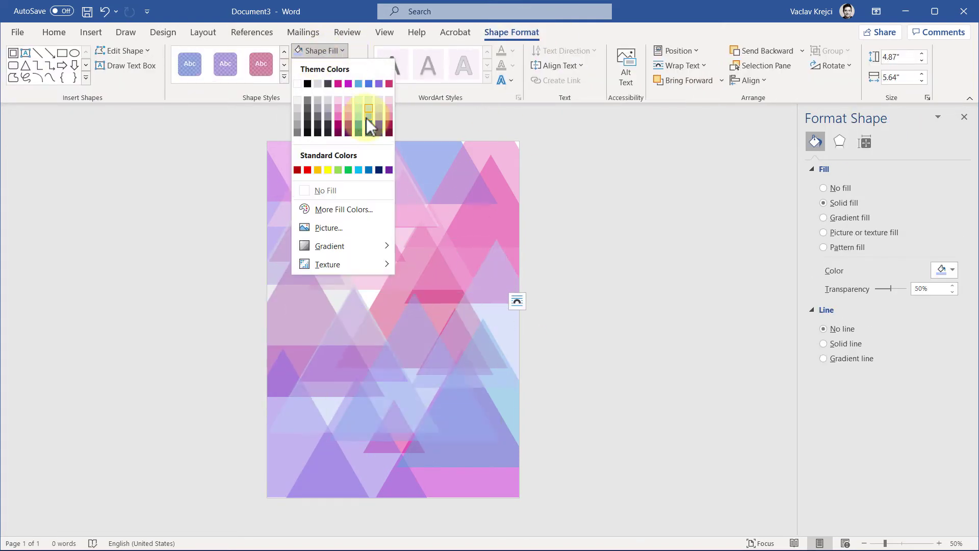
{"action": "left_click", "coordinate": [338, 100]}
Recolour the remaining centre and lower triangles in other pink, purple and blue shades.
{"action": "left_click", "coordinate": [364, 285]}
{"action": "left_click", "coordinate": [320, 51]}
{"action": "left_click", "coordinate": [338, 102]}
{"action": "left_click", "coordinate": [320, 50]}
{"action": "left_click", "coordinate": [341, 89]}
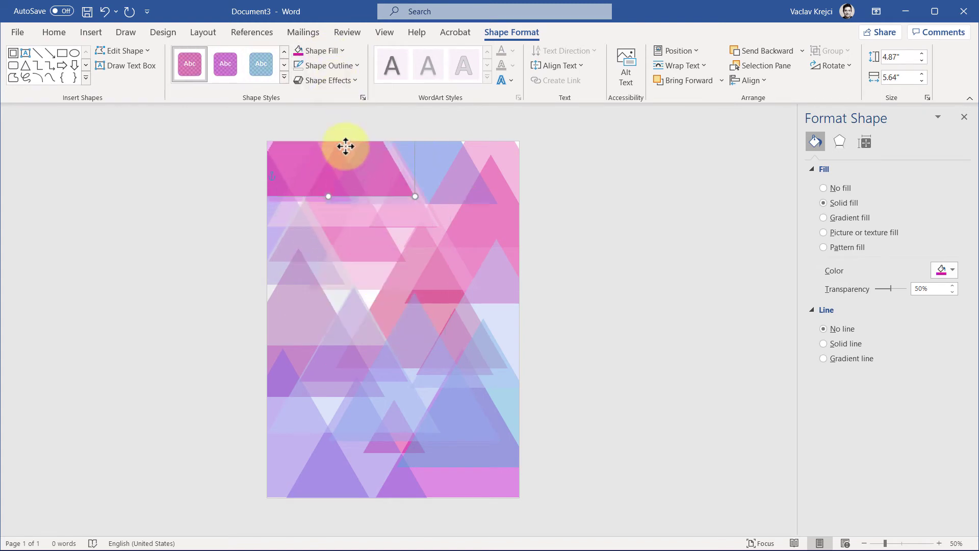
{"action": "left_click", "coordinate": [356, 454]}
{"action": "left_click", "coordinate": [356, 407]}
{"action": "left_click", "coordinate": [320, 51]}
{"action": "left_click", "coordinate": [338, 100]}
{"action": "left_click", "coordinate": [389, 277]}
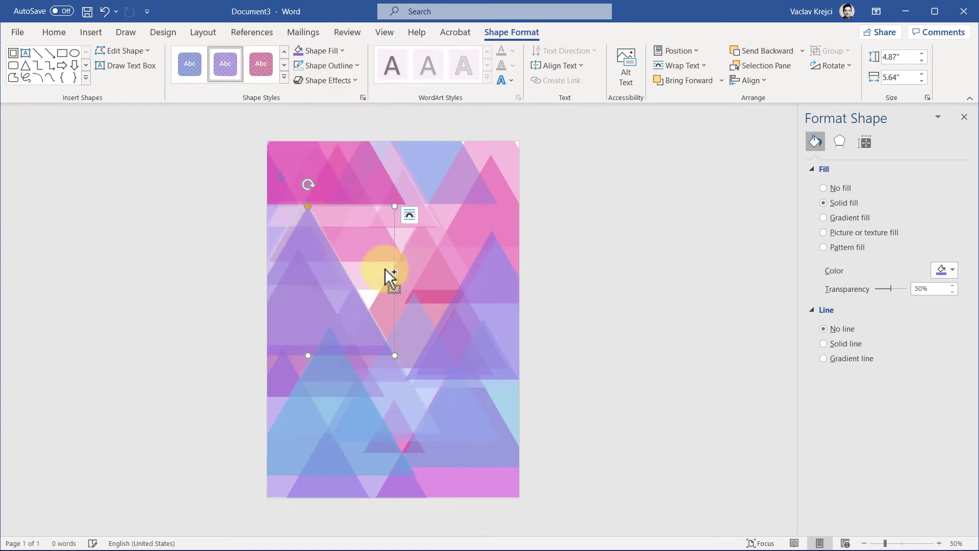
{"action": "left_click", "coordinate": [320, 50]}
{"action": "left_click", "coordinate": [361, 102]}
{"action": "left_click", "coordinate": [371, 318]}
{"action": "left_click", "coordinate": [593, 279]}
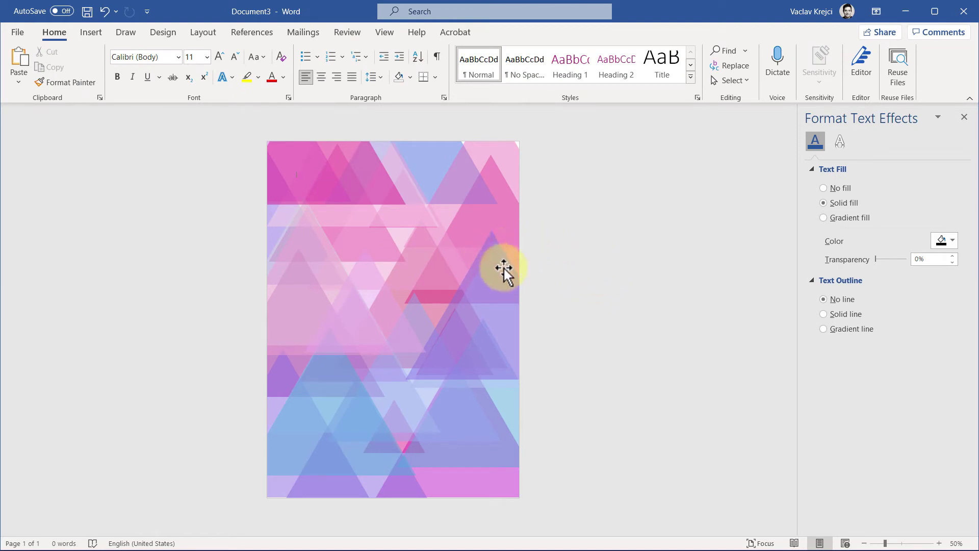
Nudge the top-left triangle slightly down-right and the top-right triangle upward.
{"action": "left_click", "coordinate": [334, 190]}
{"action": "left_click_drag", "start_coordinate": [334, 190], "coordinate": [350, 197]}
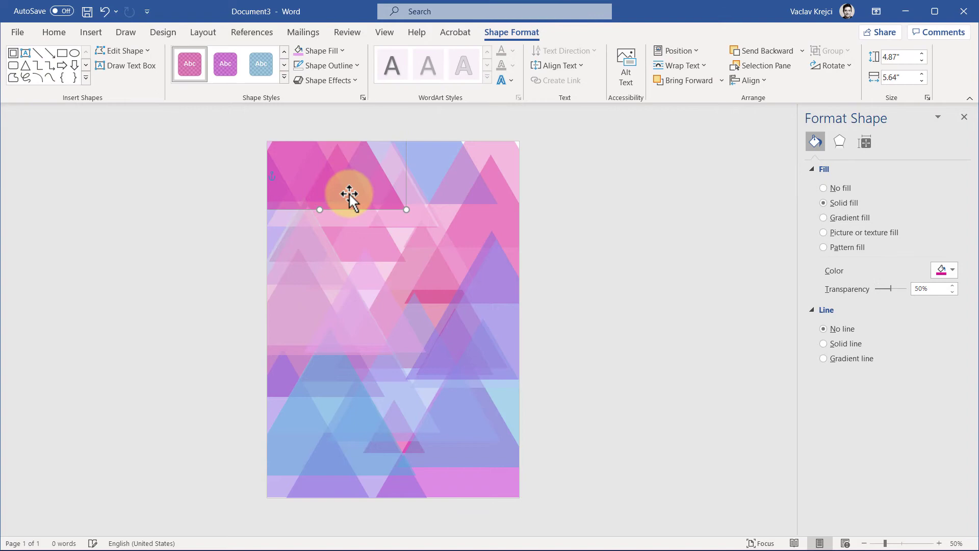
{"action": "left_click", "coordinate": [594, 292]}
{"action": "left_click_drag", "start_coordinate": [504, 168], "coordinate": [503, 146]}
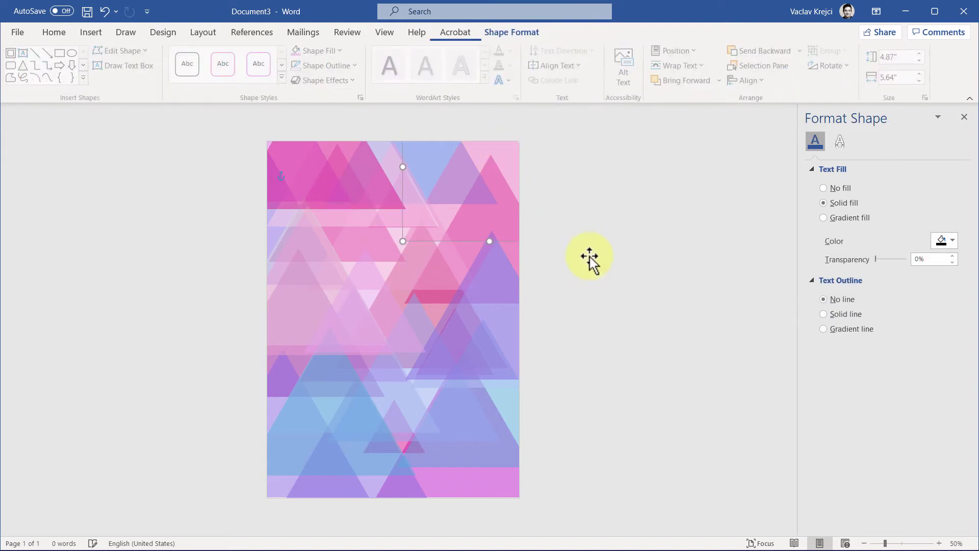
Open the Selection Pane listing all objects on the page.
{"action": "left_click", "coordinate": [586, 255]}
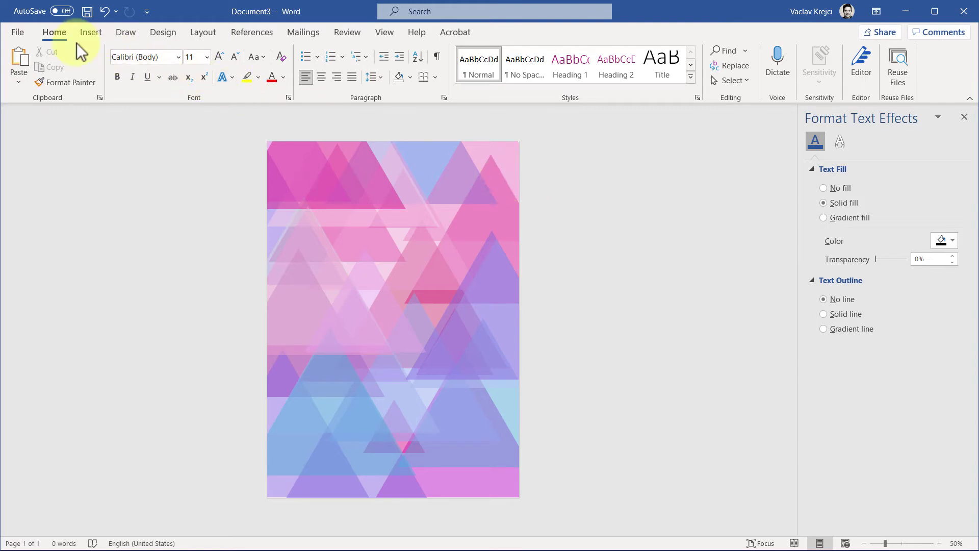
{"action": "left_click", "coordinate": [720, 81]}
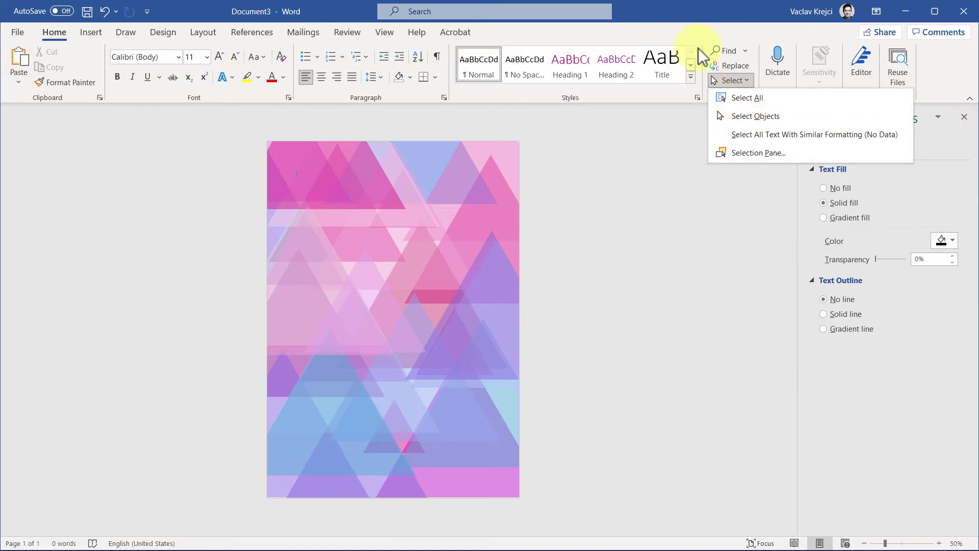
{"action": "left_click", "coordinate": [748, 153]}
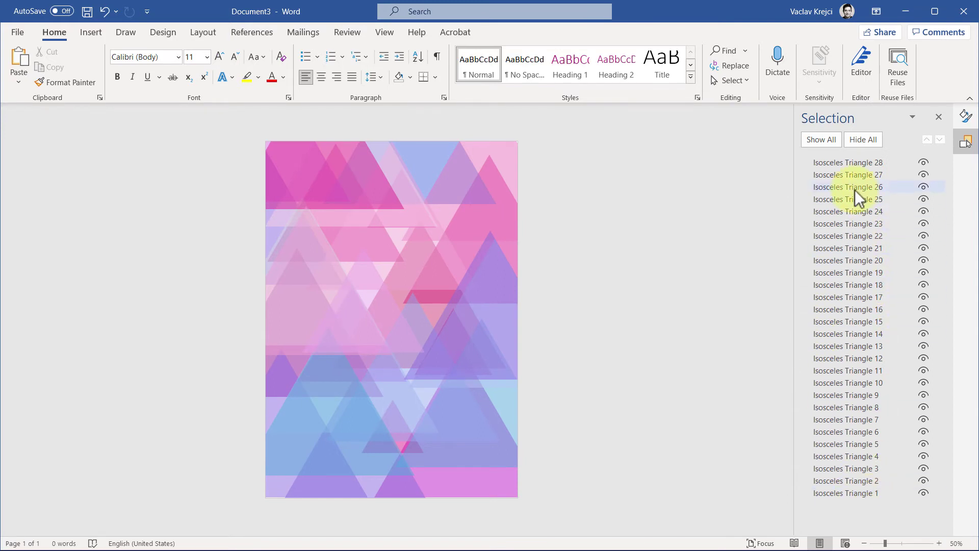
Select all 28 isosceles triangles in the Selection Pane and group them into Group 29.
{"action": "left_click", "coordinate": [851, 493]}
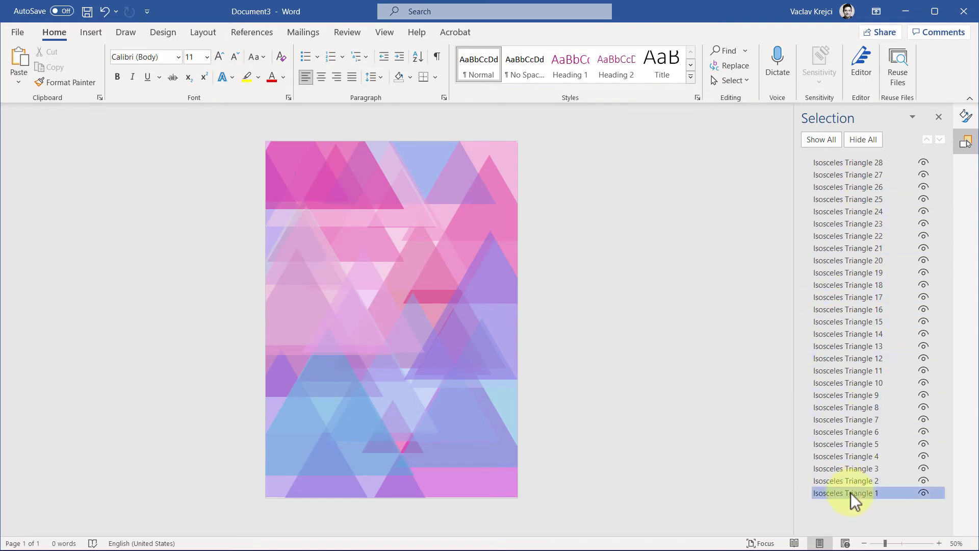
{"action": "left_click", "coordinate": [849, 480], "text": "shift"}
{"action": "left_click", "coordinate": [847, 455], "text": "shift"}
{"action": "left_click", "coordinate": [846, 432], "text": "shift"}
{"action": "left_click", "coordinate": [849, 419], "text": "shift"}
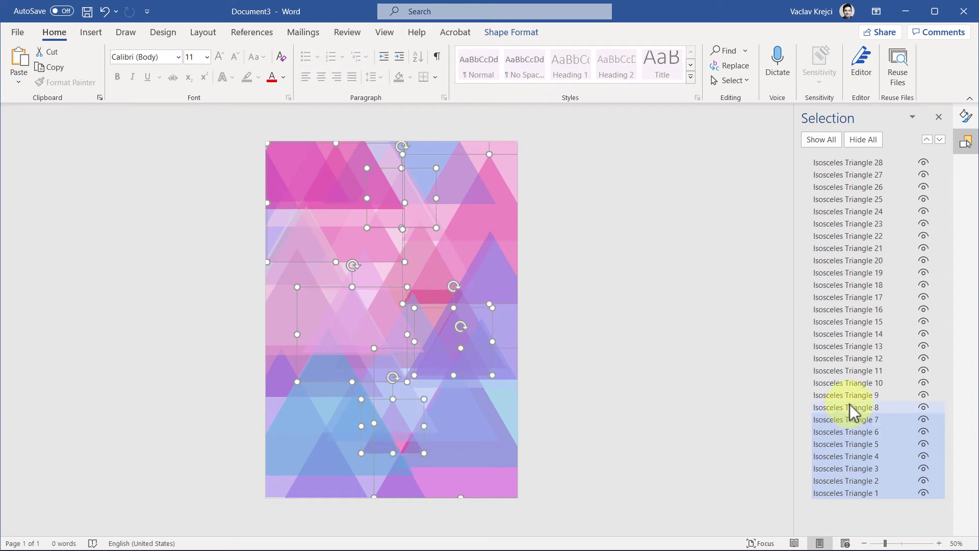
{"action": "left_click", "coordinate": [849, 407], "text": "shift"}
{"action": "left_click", "coordinate": [849, 394], "text": "shift"}
{"action": "left_click", "coordinate": [850, 383], "text": "shift"}
{"action": "left_click", "coordinate": [851, 370], "text": "shift"}
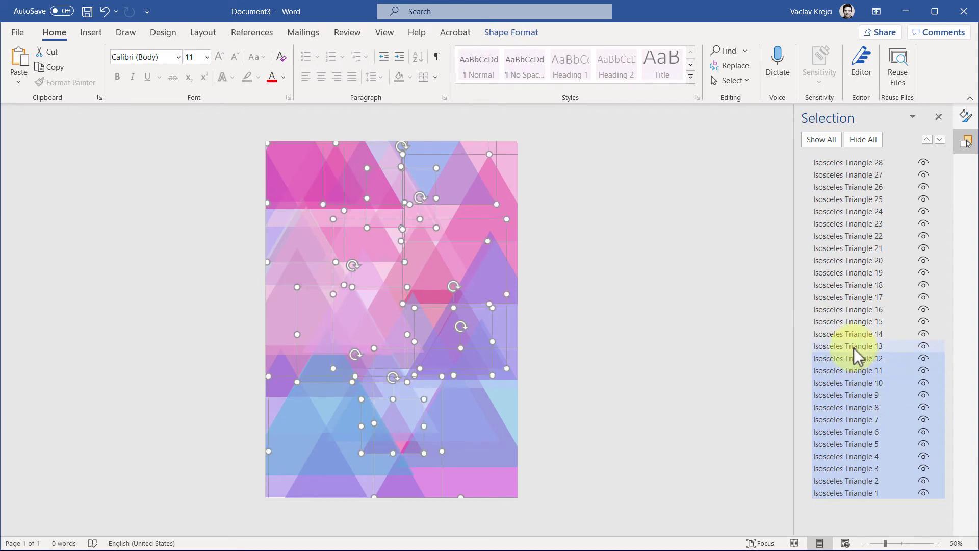
{"action": "left_click", "coordinate": [858, 334], "text": "ctrl"}
{"action": "left_click", "coordinate": [851, 322], "text": "ctrl"}
{"action": "left_click", "coordinate": [850, 310], "text": "ctrl"}
{"action": "left_click", "coordinate": [848, 297], "text": "ctrl"}
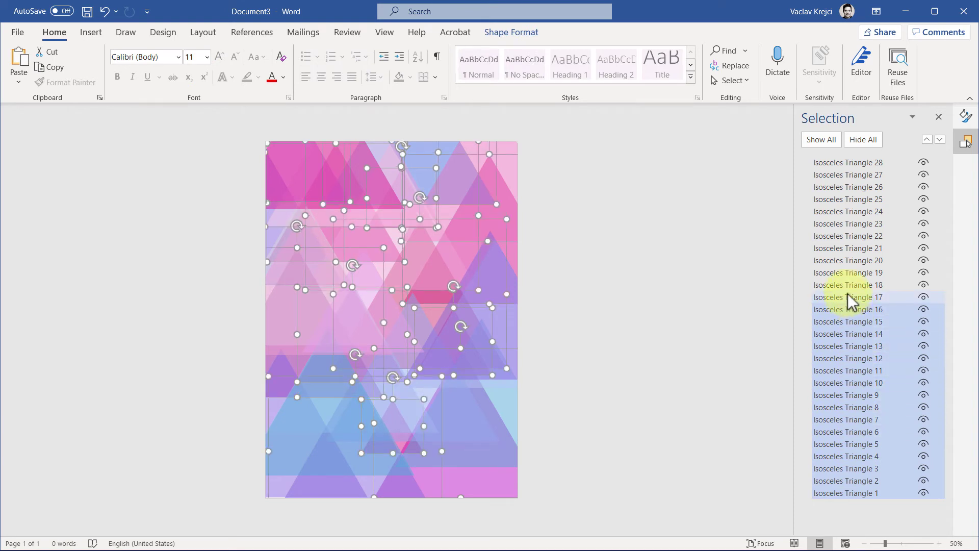
{"action": "left_click", "coordinate": [849, 285], "text": "ctrl"}
{"action": "left_click", "coordinate": [848, 272], "text": "ctrl"}
{"action": "left_click", "coordinate": [846, 260], "text": "ctrl"}
{"action": "left_click", "coordinate": [847, 248], "text": "ctrl"}
{"action": "left_click", "coordinate": [847, 235], "text": "ctrl"}
{"action": "left_click", "coordinate": [847, 224], "text": "ctrl"}
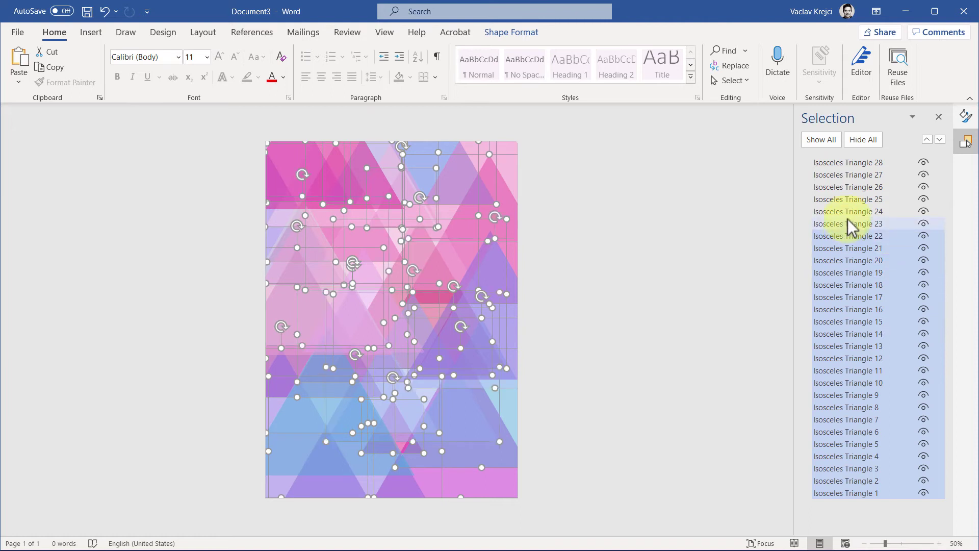
{"action": "left_click", "coordinate": [847, 211], "text": "ctrl"}
{"action": "left_click", "coordinate": [847, 199], "text": "ctrl"}
{"action": "left_click", "coordinate": [848, 187], "text": "ctrl"}
{"action": "left_click", "coordinate": [850, 174], "text": "ctrl"}
{"action": "left_click", "coordinate": [852, 162], "text": "ctrl"}
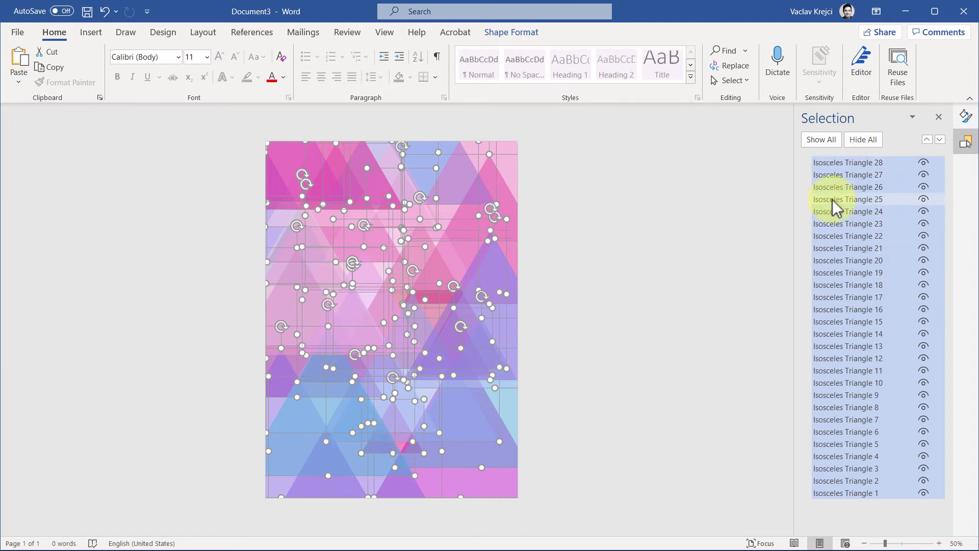
{"action": "left_click", "coordinate": [511, 32]}
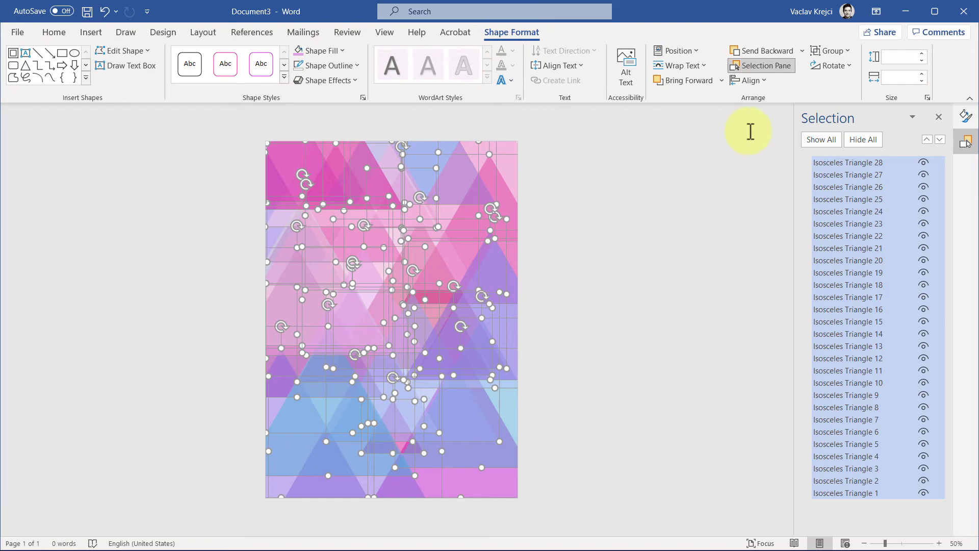
{"action": "left_click", "coordinate": [840, 53]}
Group the 28 triangles, hide the group, and insert a page break for a blank second page.
{"action": "left_click", "coordinate": [843, 68]}
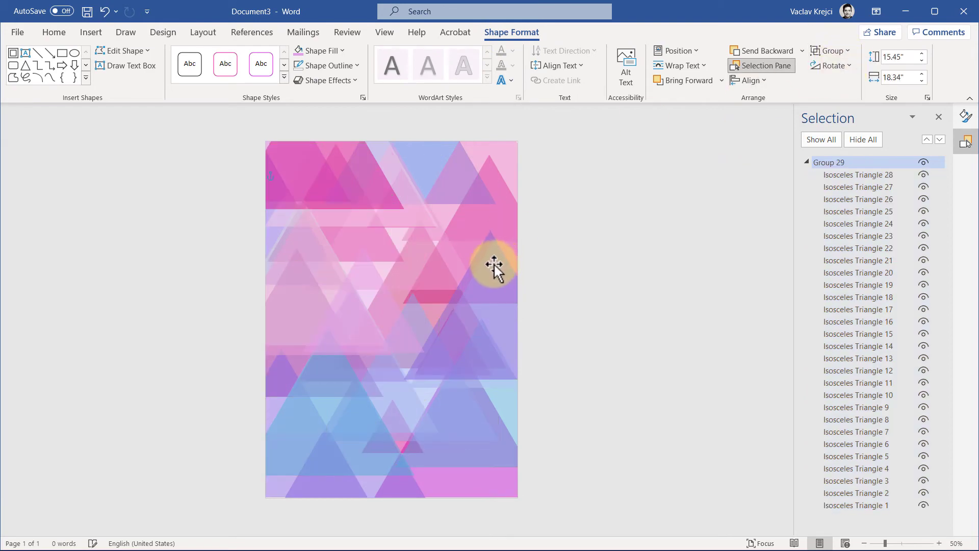
{"action": "left_click", "coordinate": [808, 162]}
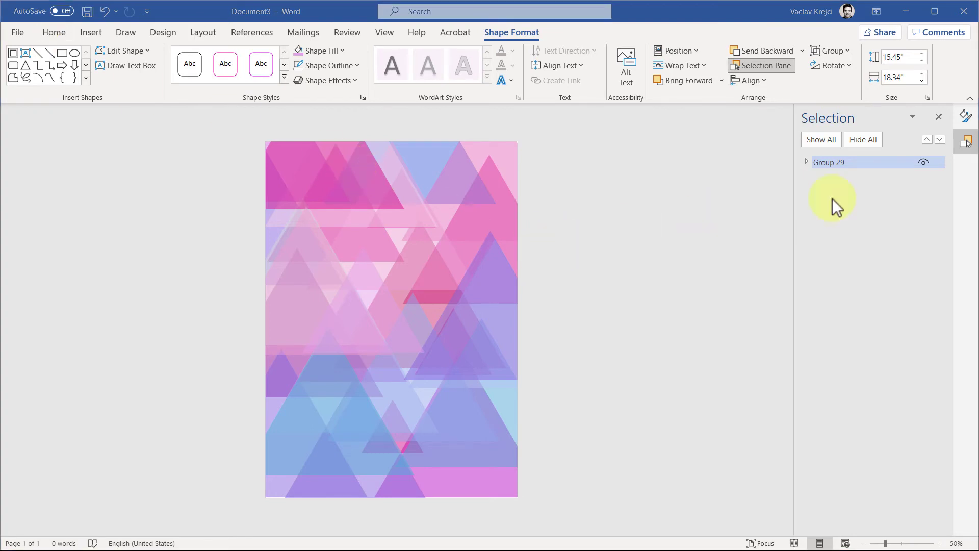
{"action": "left_click", "coordinate": [923, 162]}
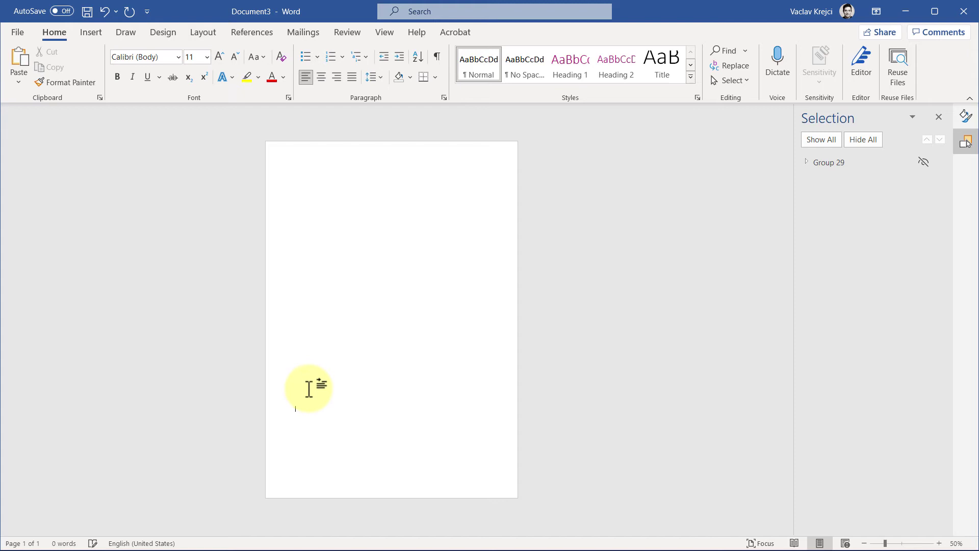
{"action": "key", "text": "Return"}
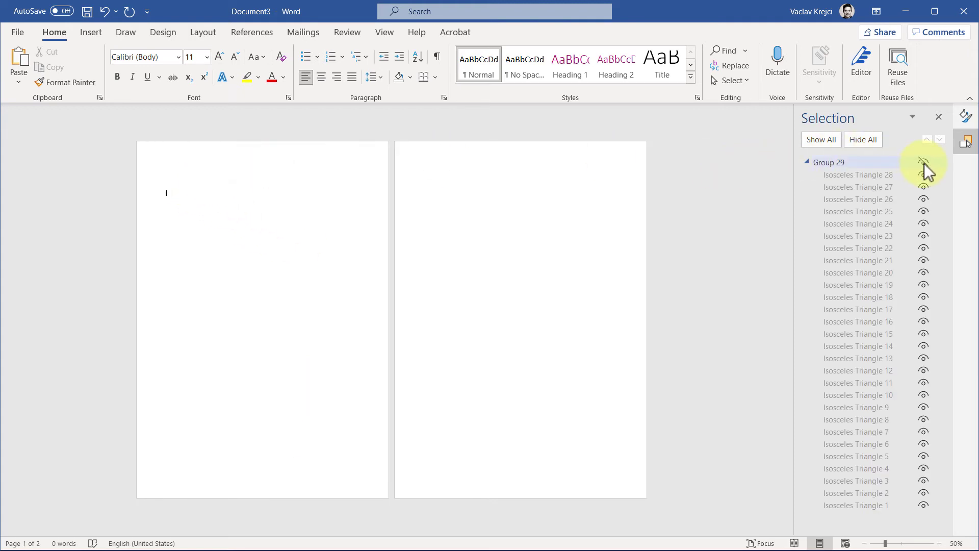
Unhide and select the triangle group, copy it, and place the cursor on page 2.
{"action": "left_click", "coordinate": [924, 162]}
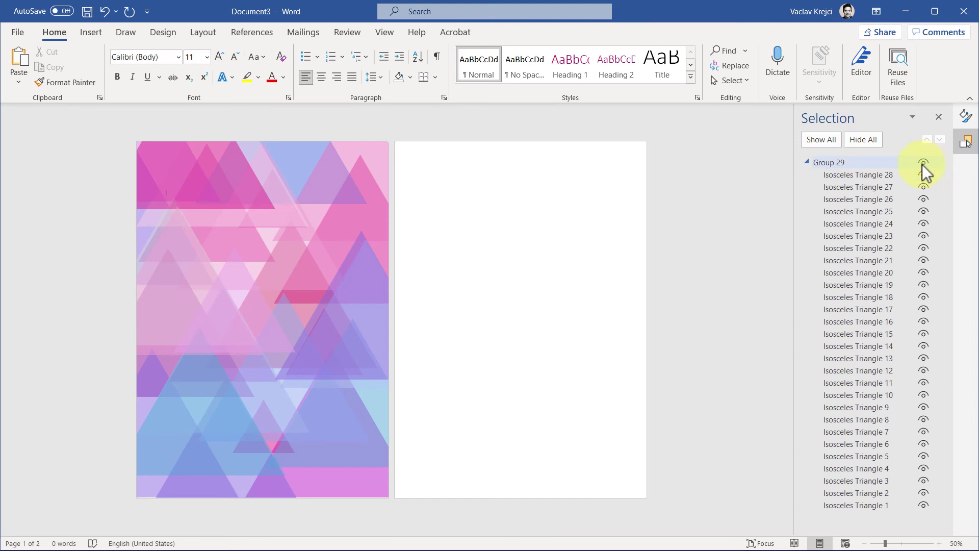
{"action": "left_click", "coordinate": [806, 162]}
{"action": "left_click", "coordinate": [829, 162]}
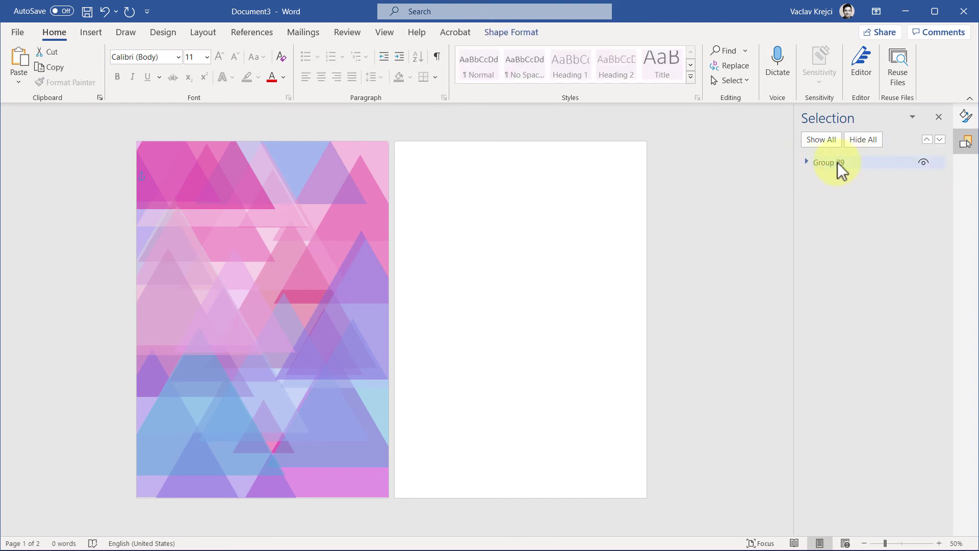
{"action": "left_click", "coordinate": [53, 66]}
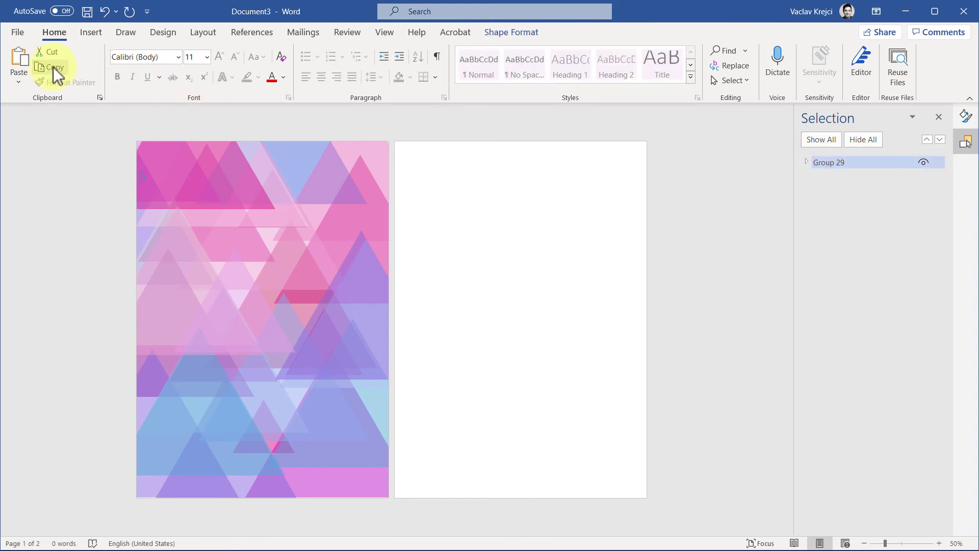
{"action": "left_click", "coordinate": [474, 203]}
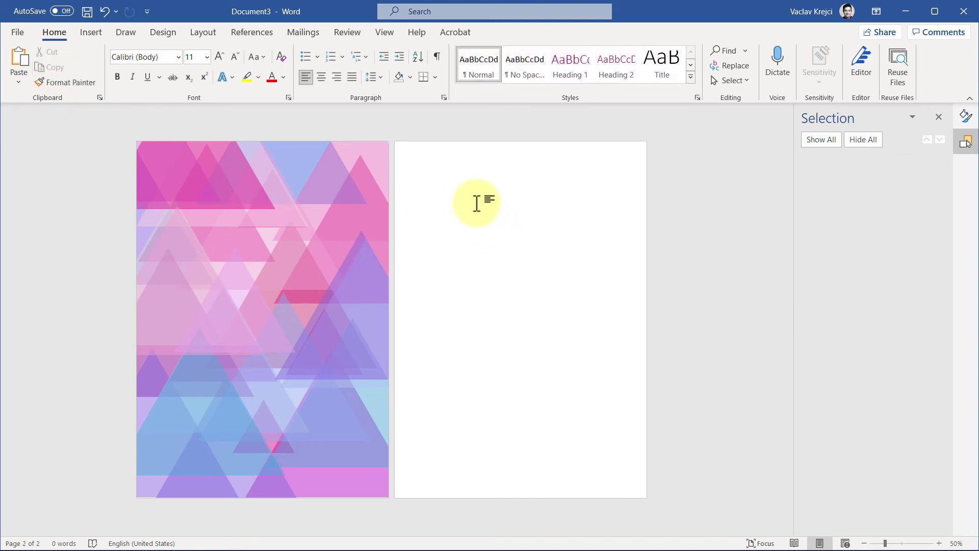
Draw a 10.25" by 6.95" Frame shape across page 2 and make its border thinner.
{"action": "left_click", "coordinate": [92, 33]}
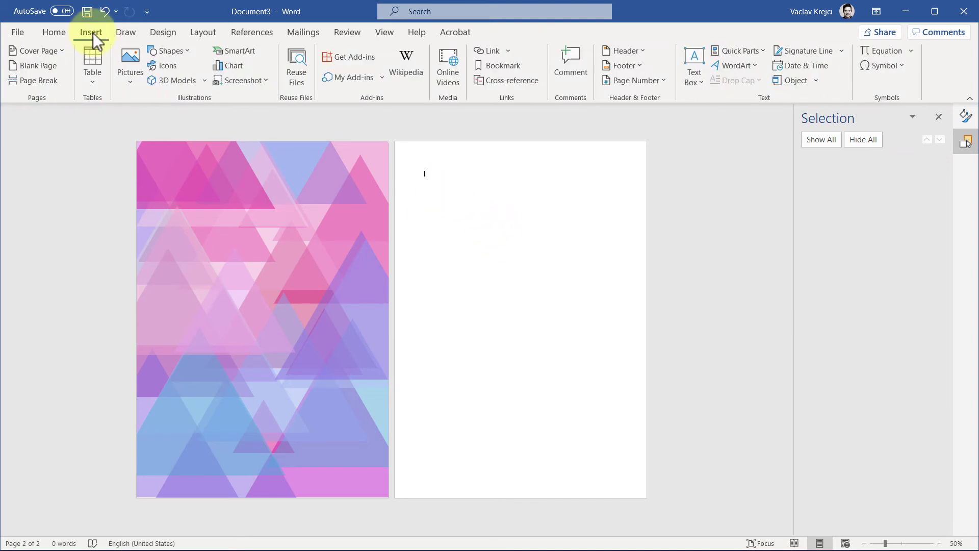
{"action": "left_click", "coordinate": [173, 51]}
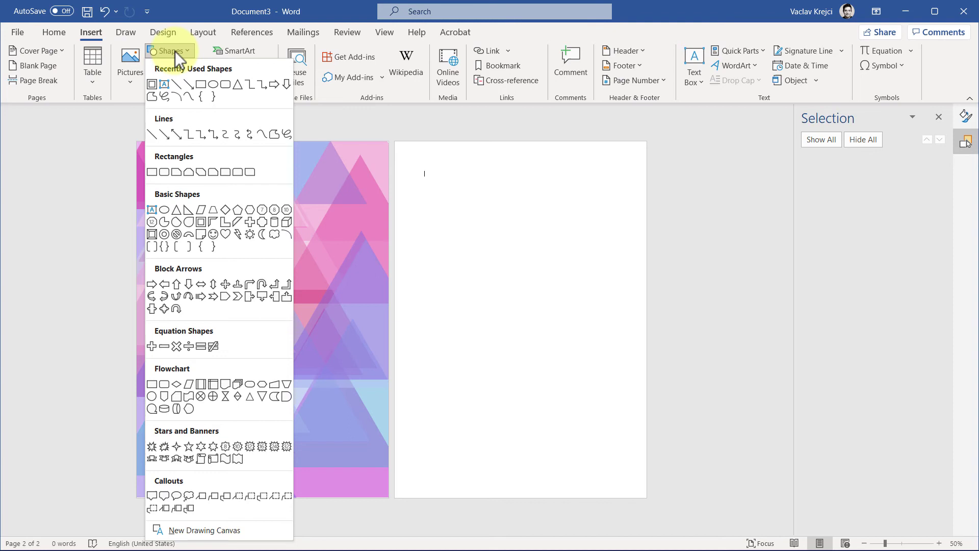
{"action": "left_click", "coordinate": [203, 232]}
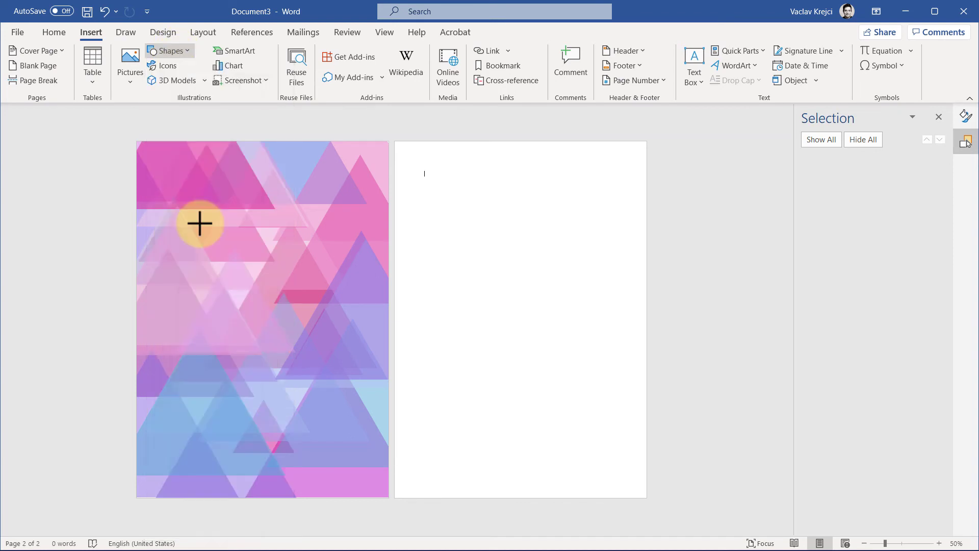
{"action": "left_click_drag", "start_coordinate": [413, 161], "coordinate": [451, 222]}
{"action": "left_click_drag", "start_coordinate": [501, 288], "coordinate": [626, 475]}
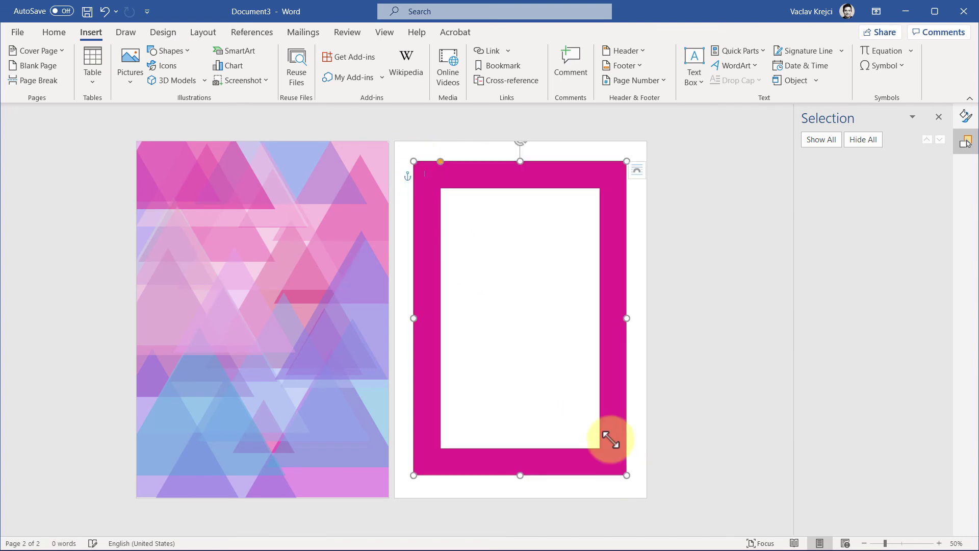
{"action": "left_click_drag", "start_coordinate": [441, 162], "coordinate": [431, 164]}
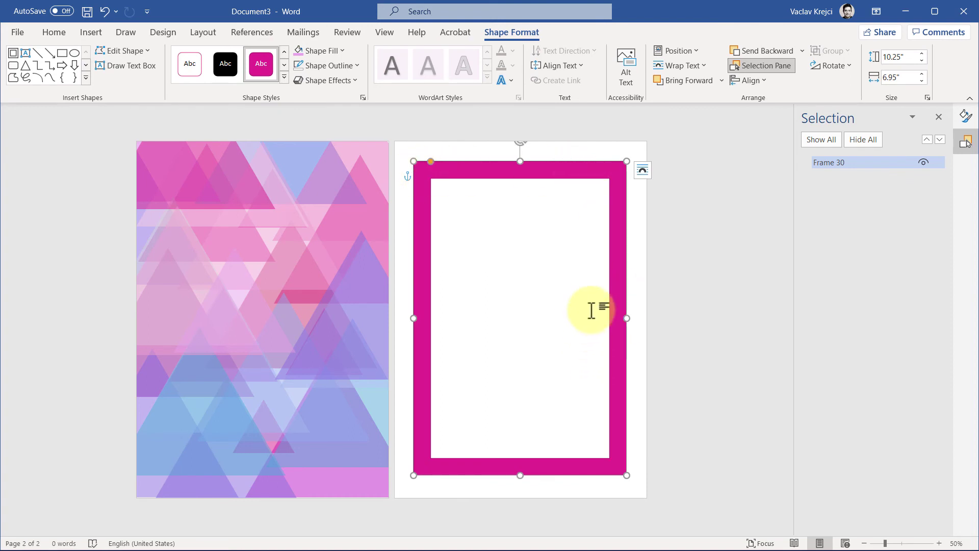
Remove the frame's outline and fill it with the copied triangle image from the clipboard.
{"action": "right_click", "coordinate": [583, 170]}
{"action": "left_click", "coordinate": [631, 483]}
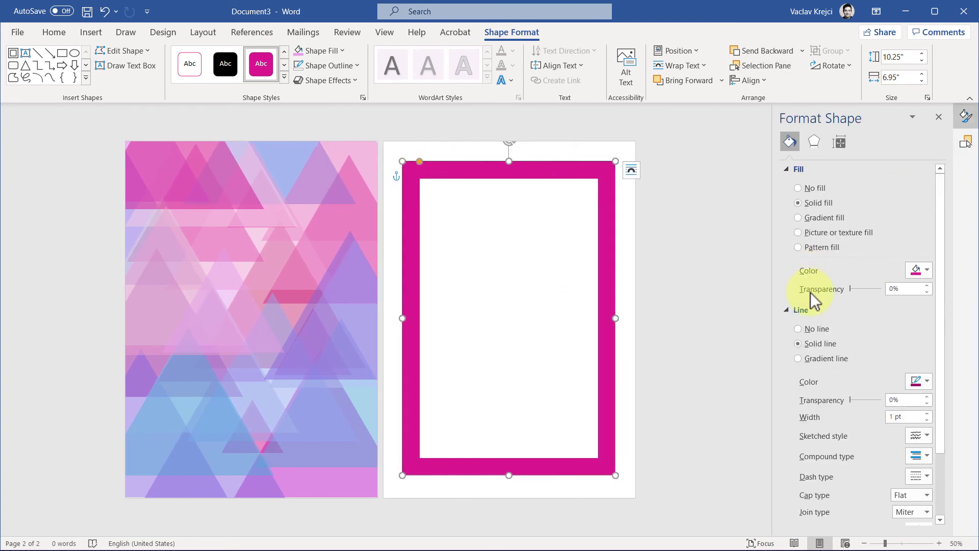
{"action": "left_click", "coordinate": [814, 330]}
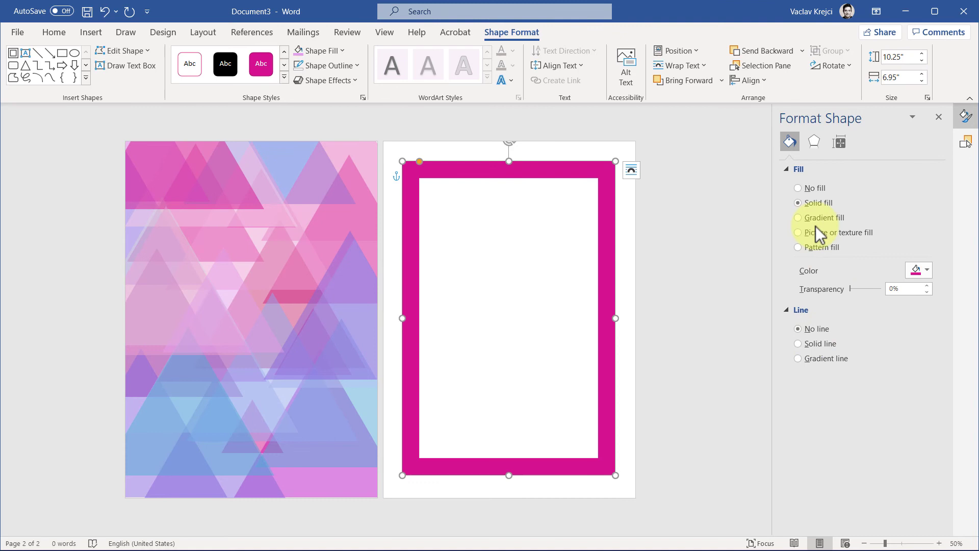
{"action": "left_click", "coordinate": [819, 233]}
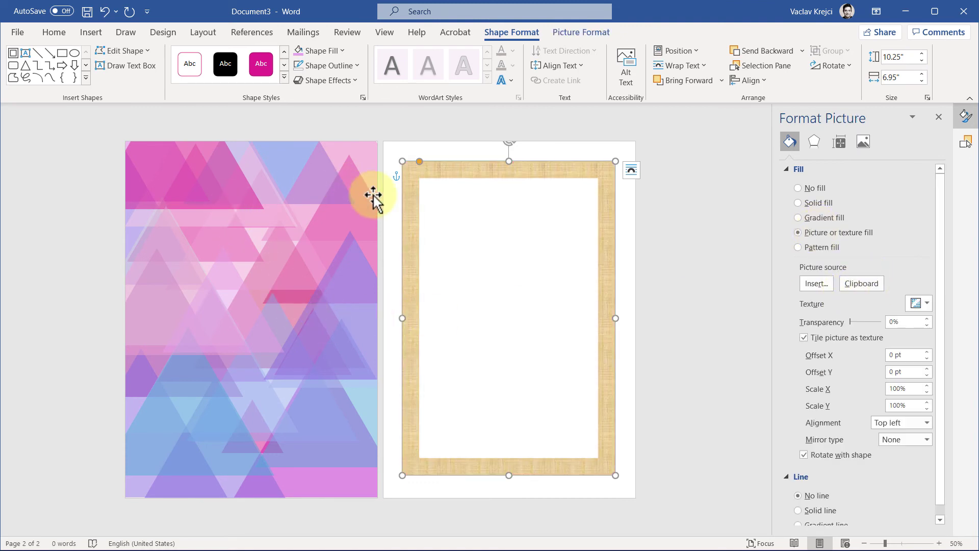
{"action": "left_click", "coordinate": [849, 284]}
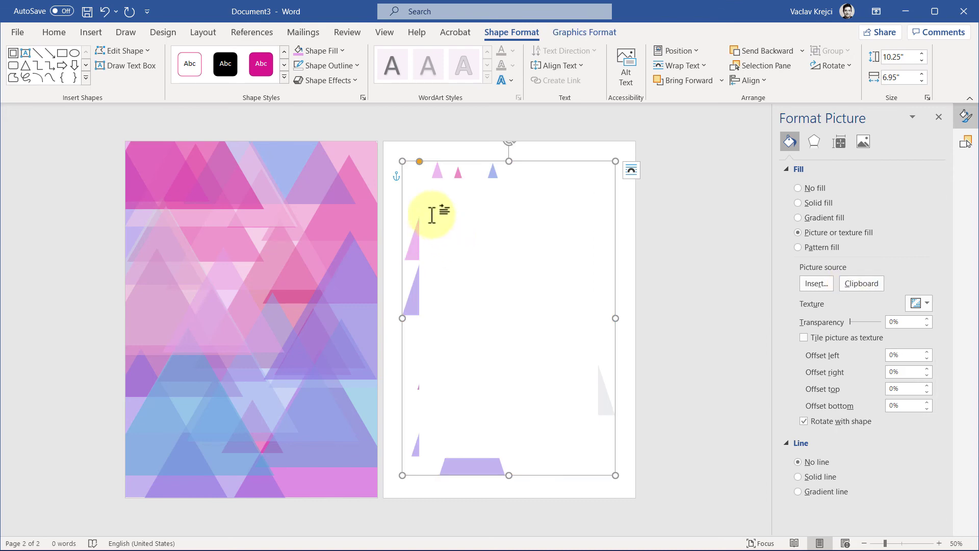
Tile the triangle fill as a texture with Center alignment and horizontal offset 70.
{"action": "left_click", "coordinate": [835, 337]}
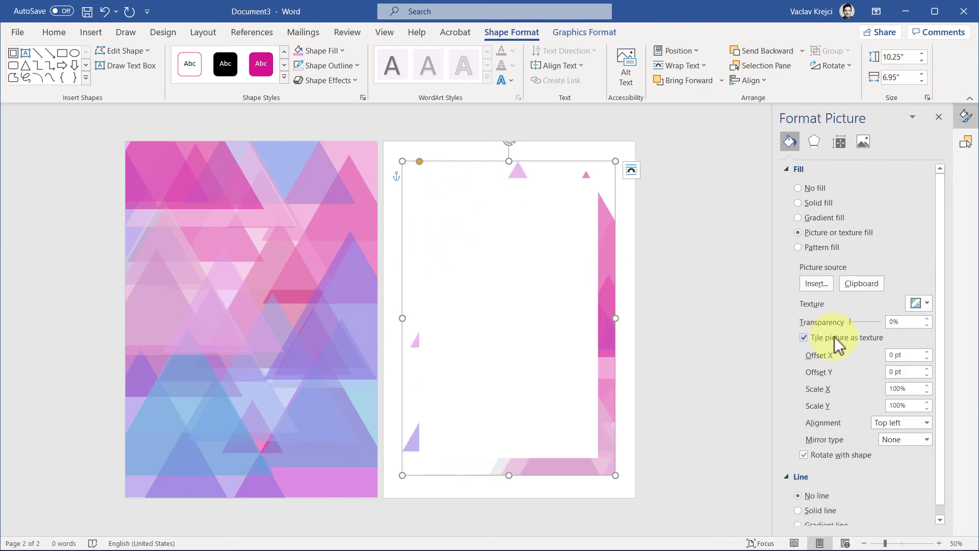
{"action": "left_click", "coordinate": [887, 423]}
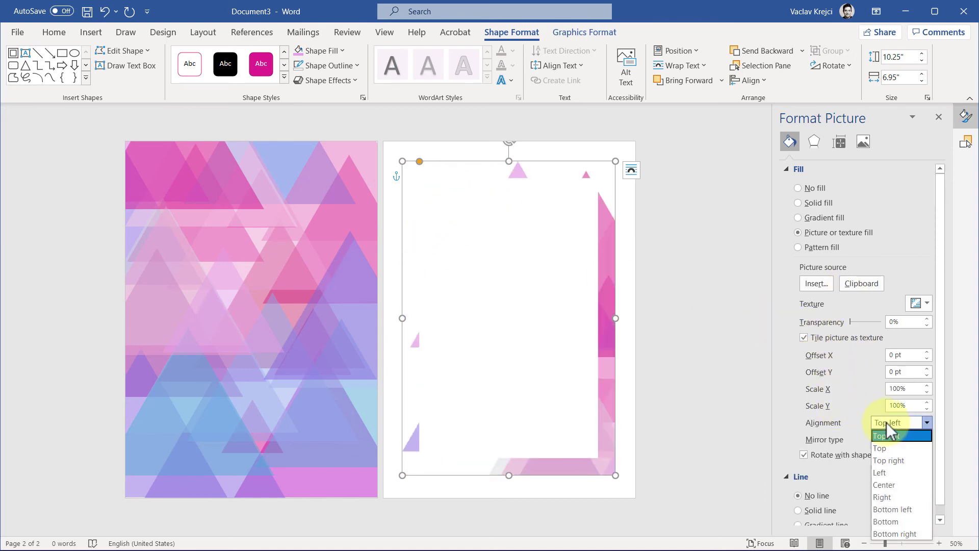
{"action": "left_click", "coordinate": [891, 484]}
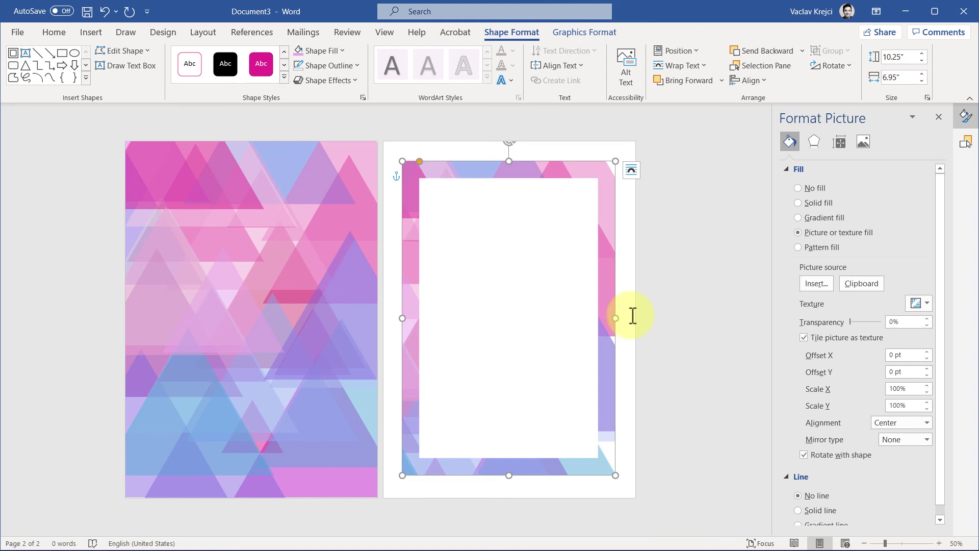
{"action": "left_click", "coordinate": [910, 355]}
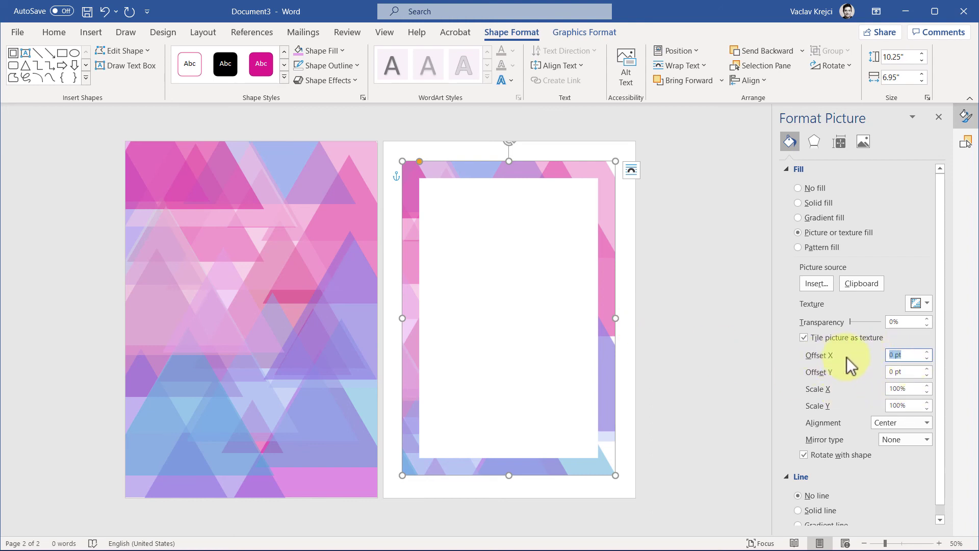
{"action": "type", "text": "50"}
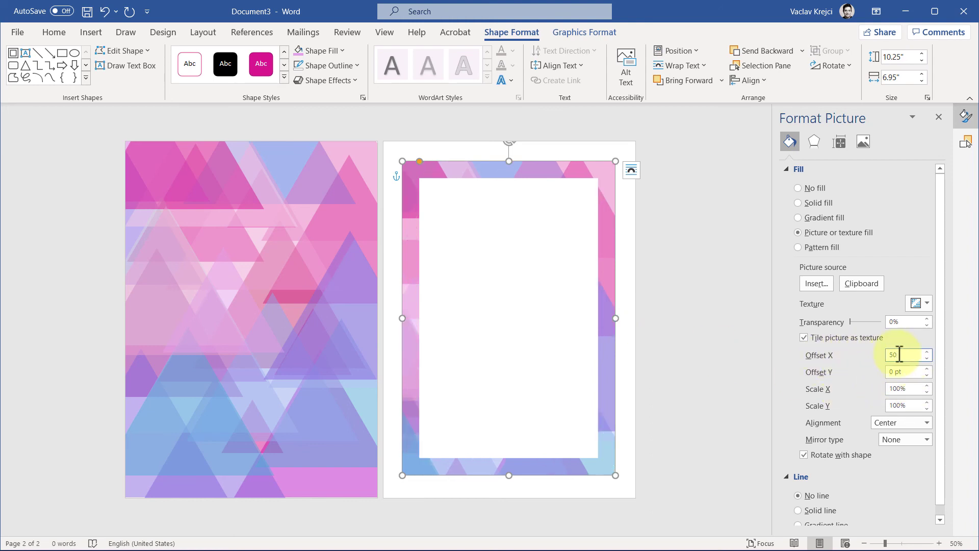
{"action": "type", "text": "70"}
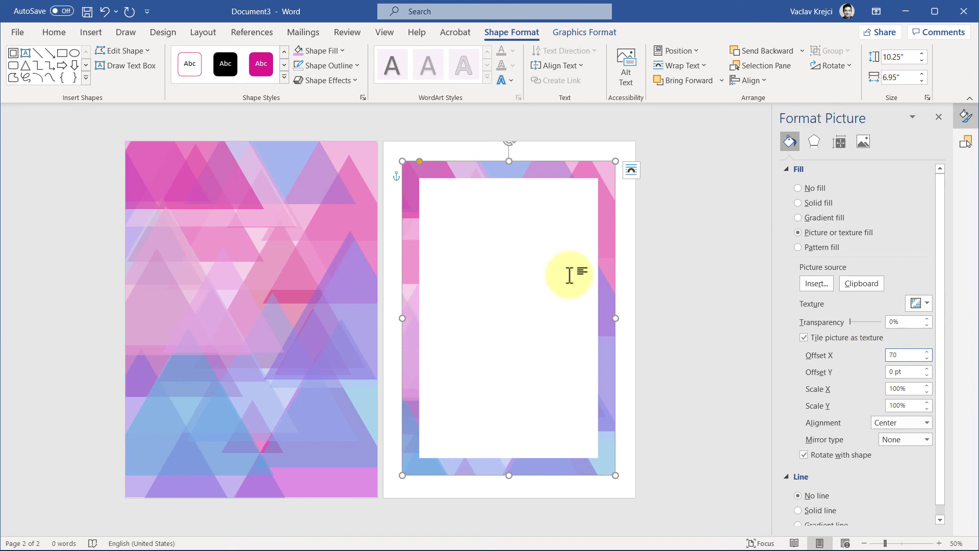
Thin the triangle-patterned frame's border to a narrow edge around the page.
{"action": "left_click", "coordinate": [488, 234]}
{"action": "left_click", "coordinate": [465, 188]}
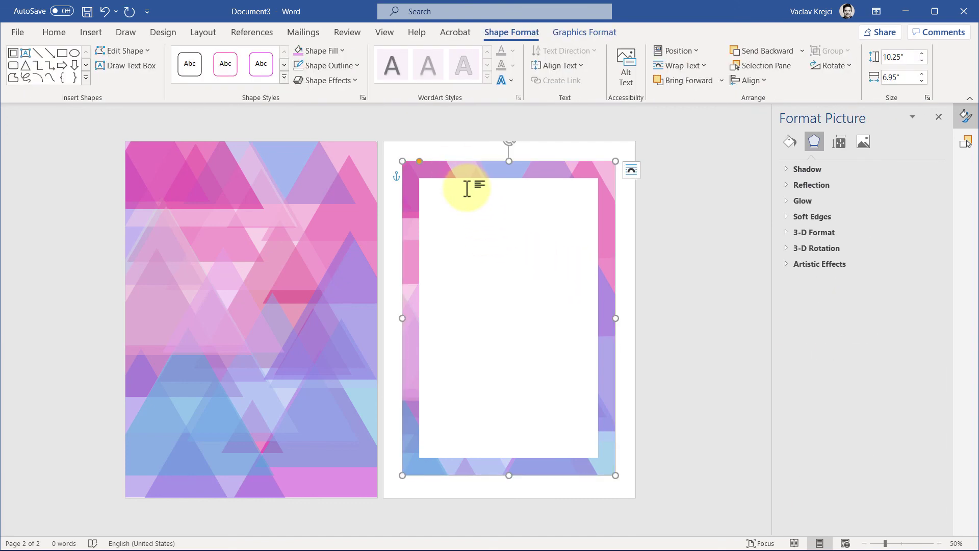
{"action": "left_click", "coordinate": [440, 168]}
{"action": "left_click", "coordinate": [447, 168]}
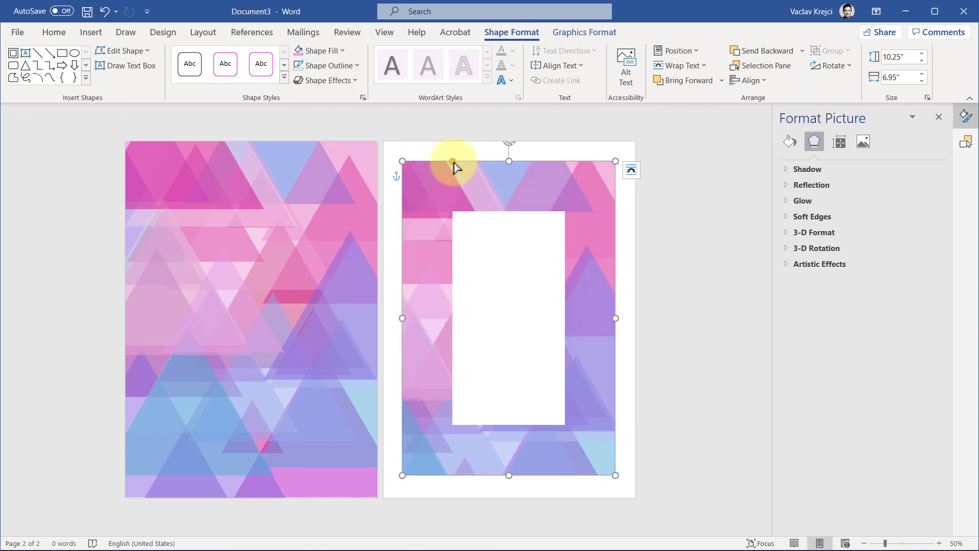
{"action": "left_click", "coordinate": [447, 224]}
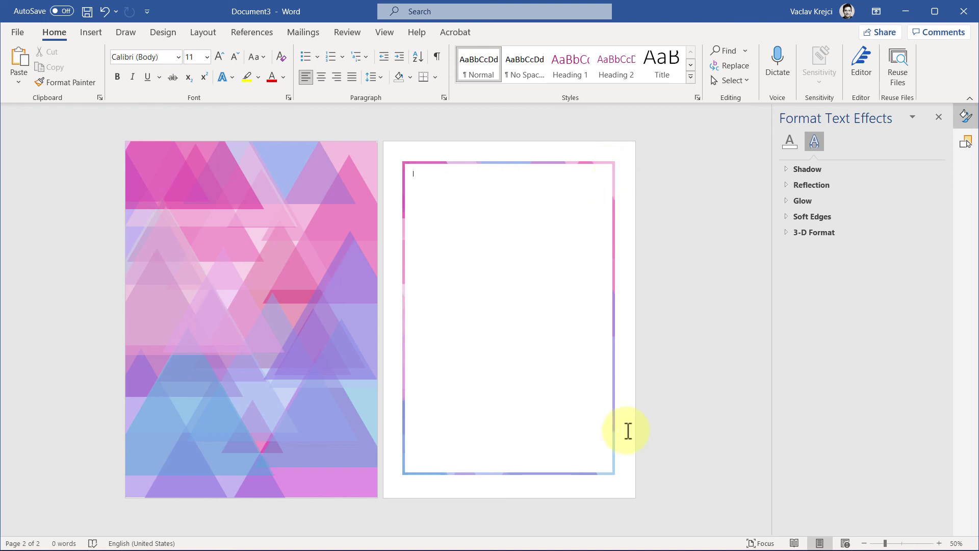
Zoom out to 60% to view both pages side by side.
{"action": "scroll", "coordinate": [605, 328], "scroll_direction": "up", "scroll_amount": 5}
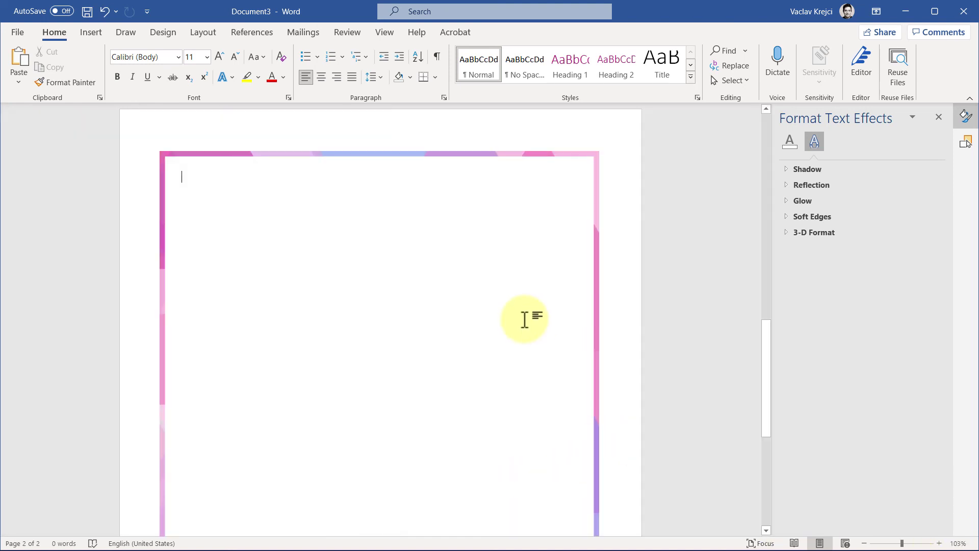
{"action": "scroll", "coordinate": [521, 318], "scroll_direction": "down", "scroll_amount": 5}
{"action": "scroll", "coordinate": [520, 318], "scroll_direction": "up", "scroll_amount": 6}
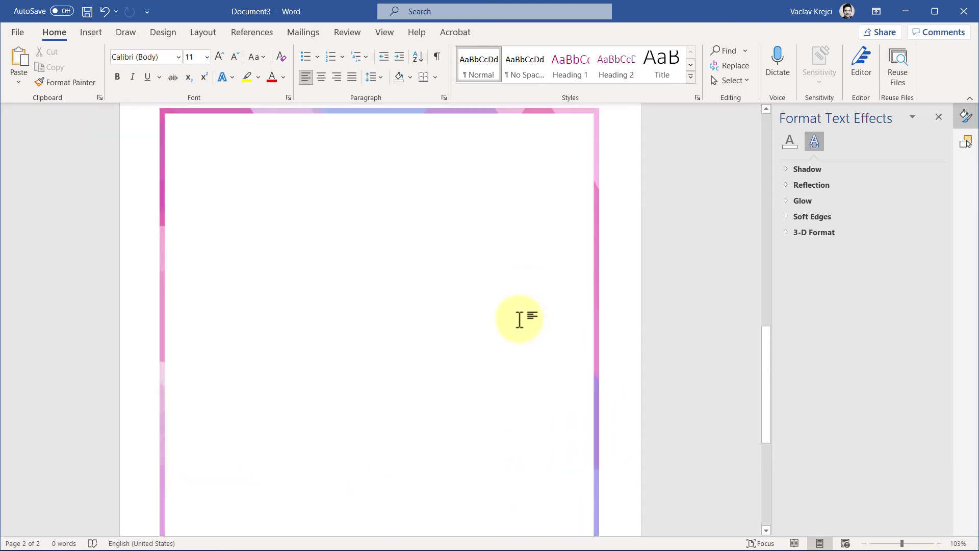
{"action": "scroll", "coordinate": [515, 317], "scroll_direction": "down", "scroll_amount": 3}
{"action": "scroll", "coordinate": [515, 316], "scroll_direction": "down", "scroll_amount": 2}
{"action": "scroll", "coordinate": [545, 332], "scroll_direction": "up", "scroll_amount": 3}
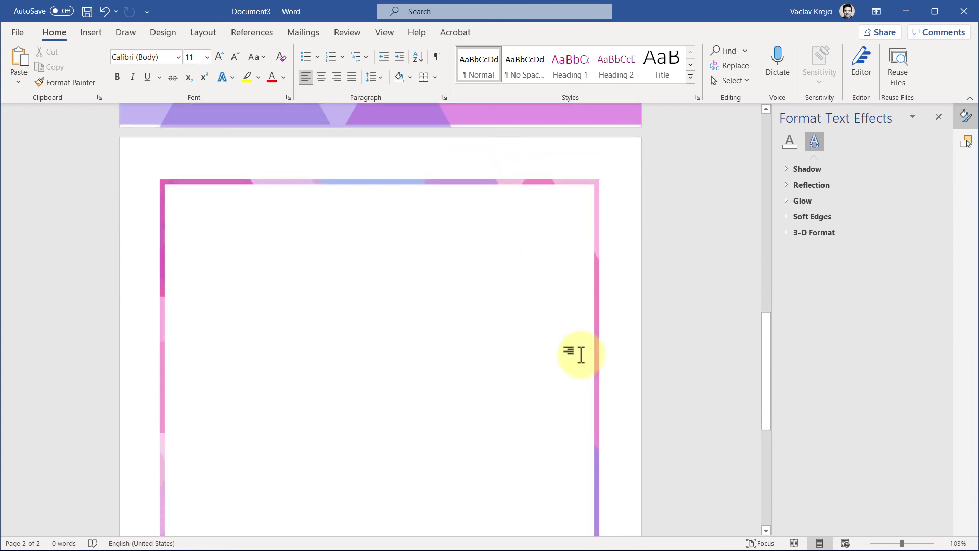
{"action": "left_click", "coordinate": [864, 543]}
{"action": "left_click", "coordinate": [864, 543]}
{"action": "left_click", "coordinate": [864, 543]}
{"action": "left_click", "coordinate": [864, 543]}
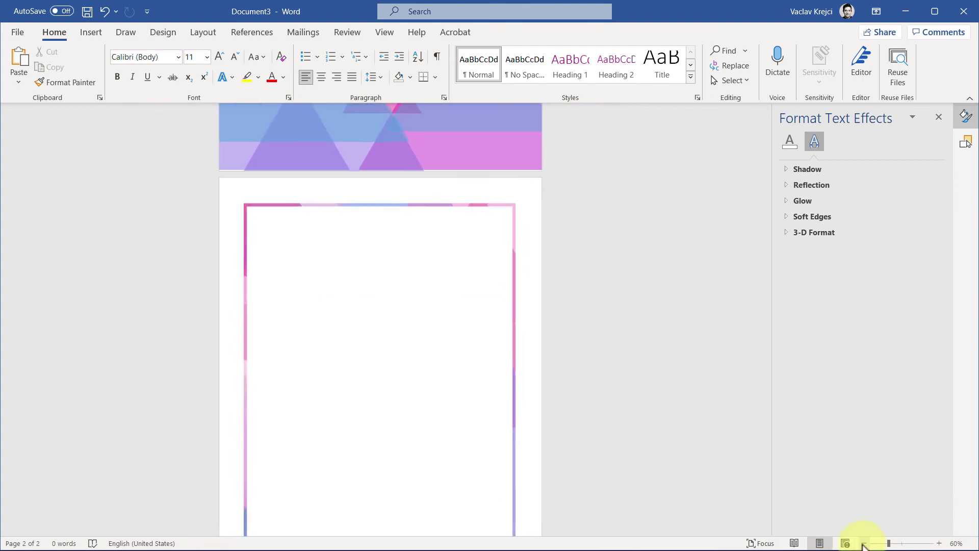